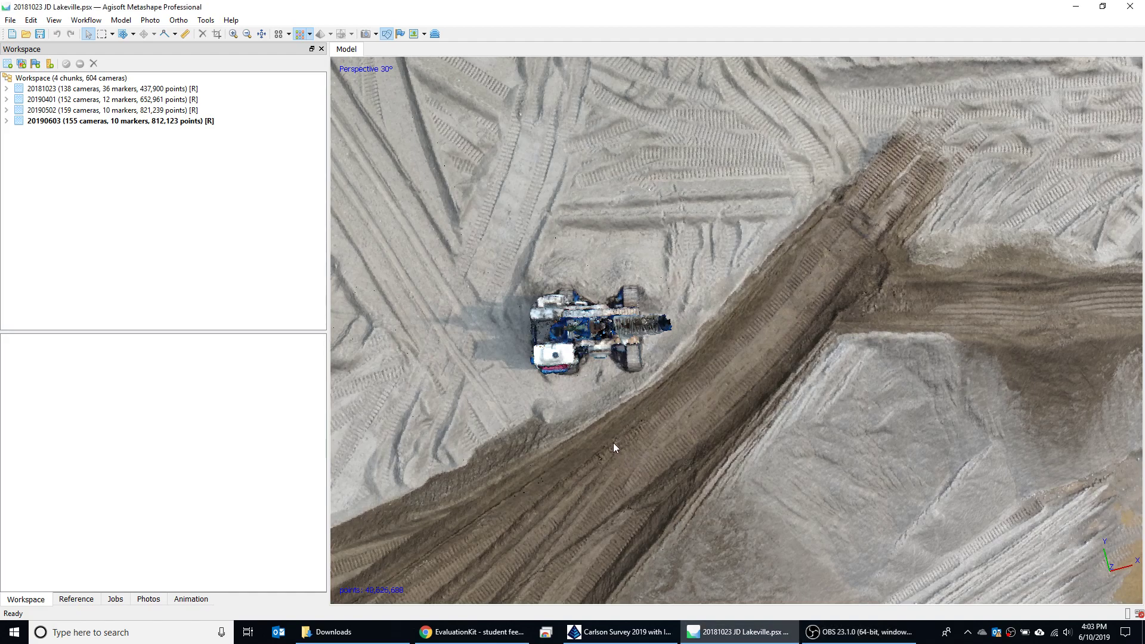
# Examine the 20190603 dense cloud around the yellow bulldozer and the blue boom machine, from above and at an angle.
pyautogui.moveTo(613, 442); pyautogui.dragTo(933, 428, button='right')
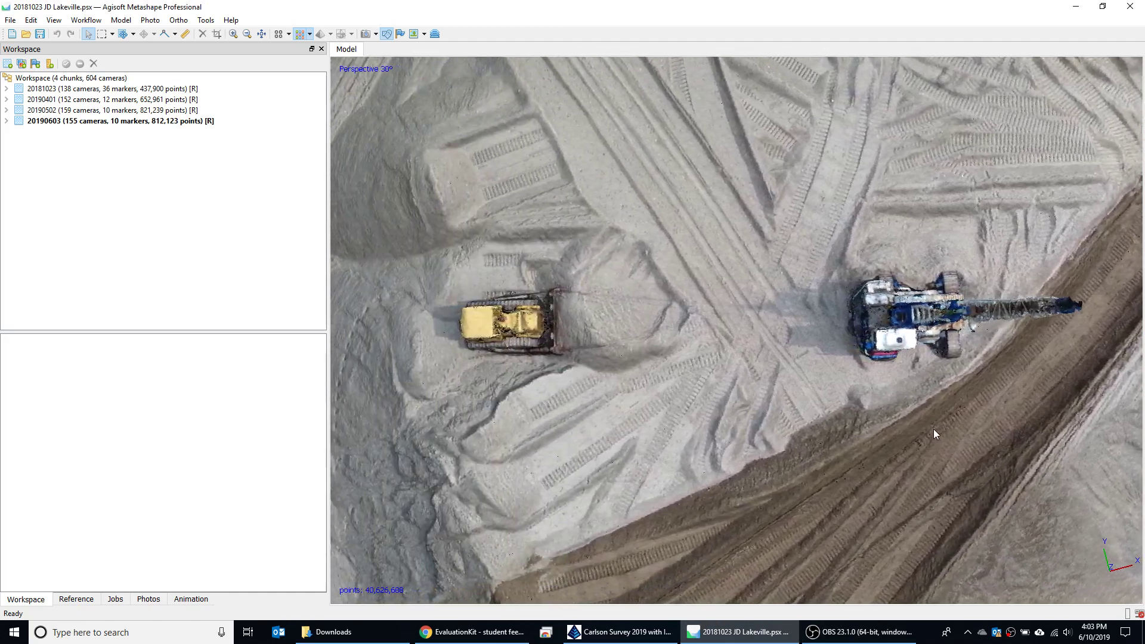
pyautogui.moveTo(551, 409); pyautogui.dragTo(657, 420, button='right')
pyautogui.scroll(-6, 701, 484)
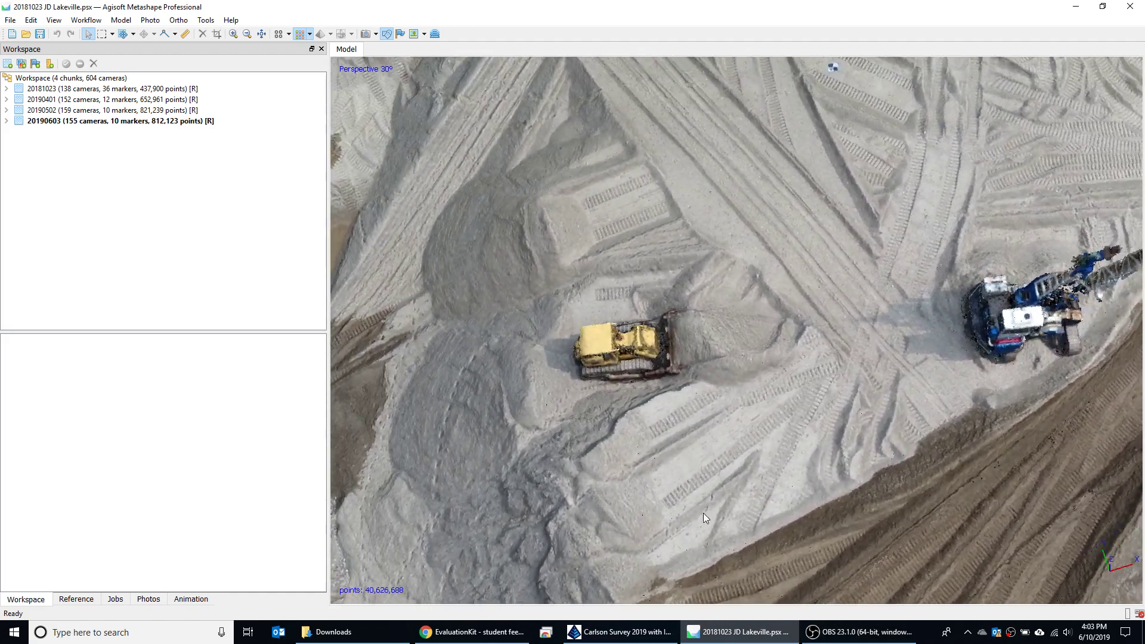
pyautogui.scroll(-5, 699, 480)
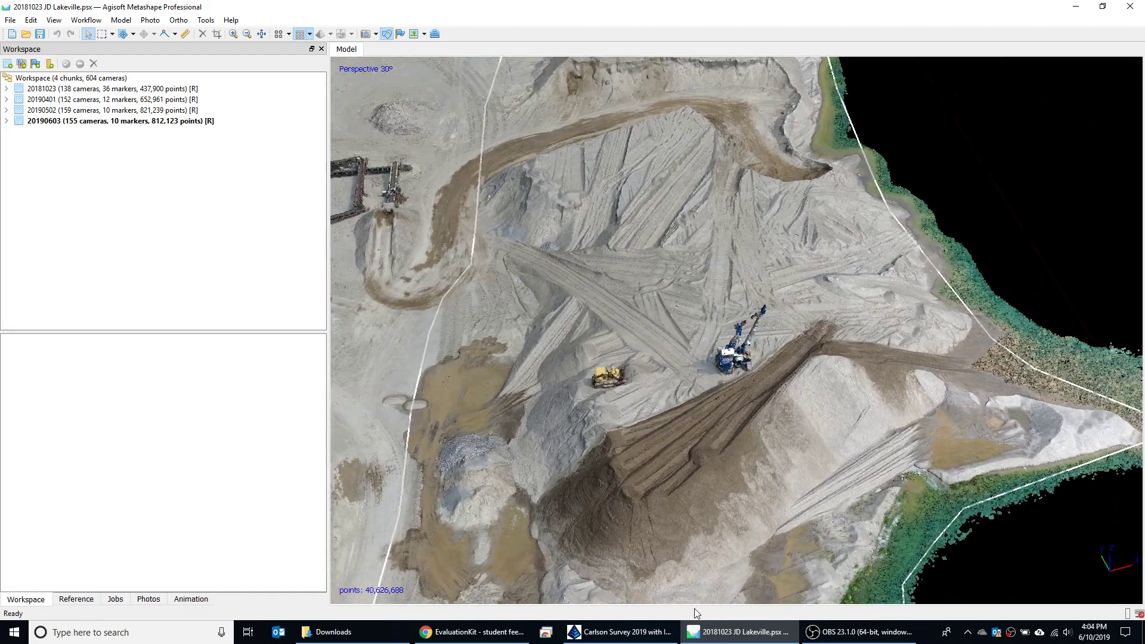
pyautogui.moveTo(565, 448); pyautogui.dragTo(592, 357)
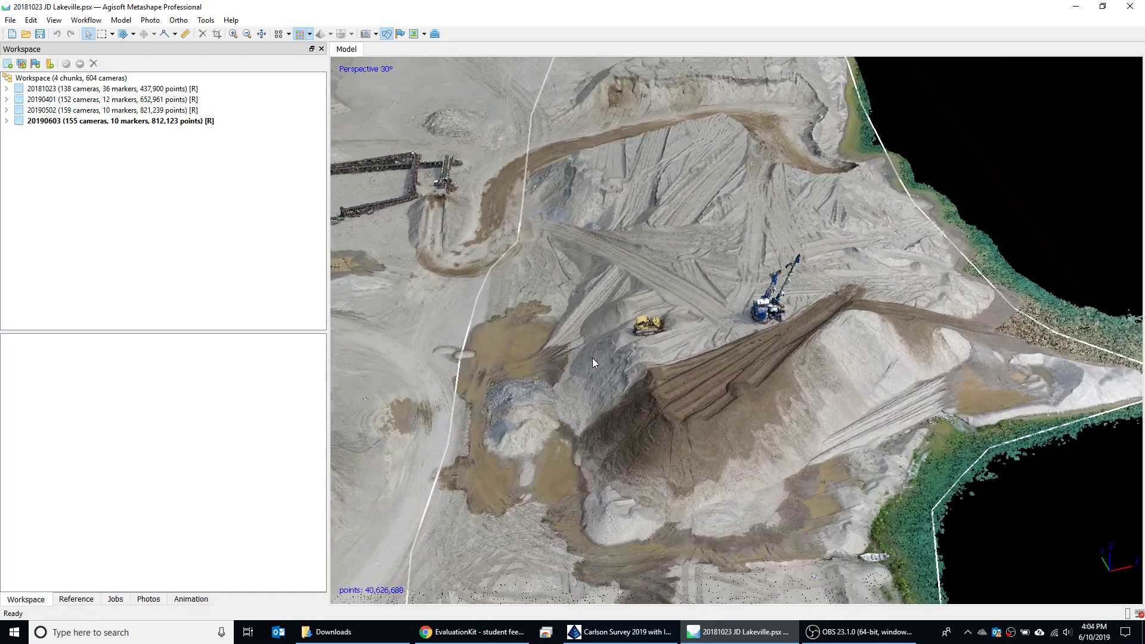
pyautogui.moveTo(632, 356); pyautogui.dragTo(732, 370, button='right')
pyautogui.moveTo(732, 370); pyautogui.dragTo(902, 141)
pyautogui.moveTo(829, 313); pyautogui.dragTo(710, 378, button='middle')
pyautogui.scroll(3, 710, 381)
pyautogui.scroll(5, 710, 386)
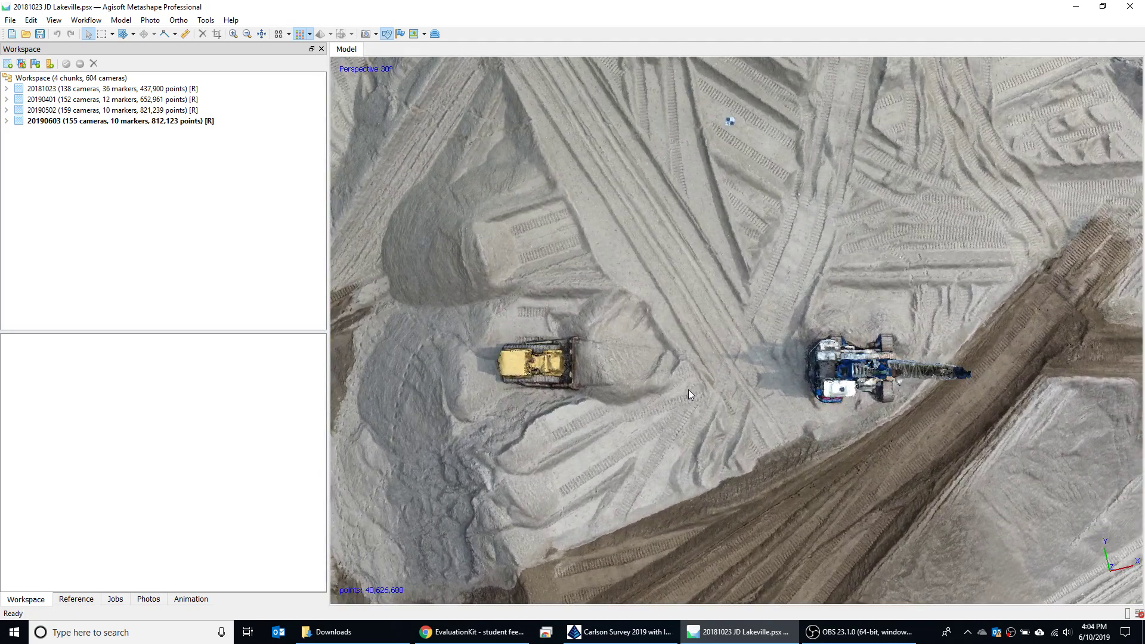
pyautogui.moveTo(688, 390); pyautogui.dragTo(703, 379, button='right')
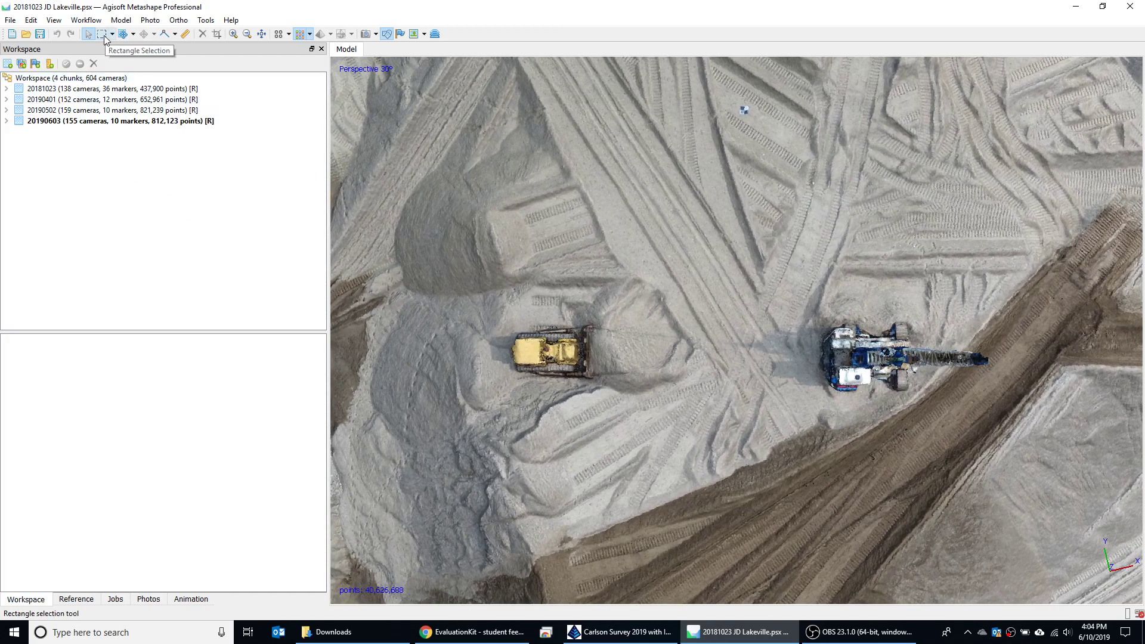
# Select the yellow bulldozer and the blue boom machine with two rectangles and filter the dense cloud by that selection.
pyautogui.click(112, 34)
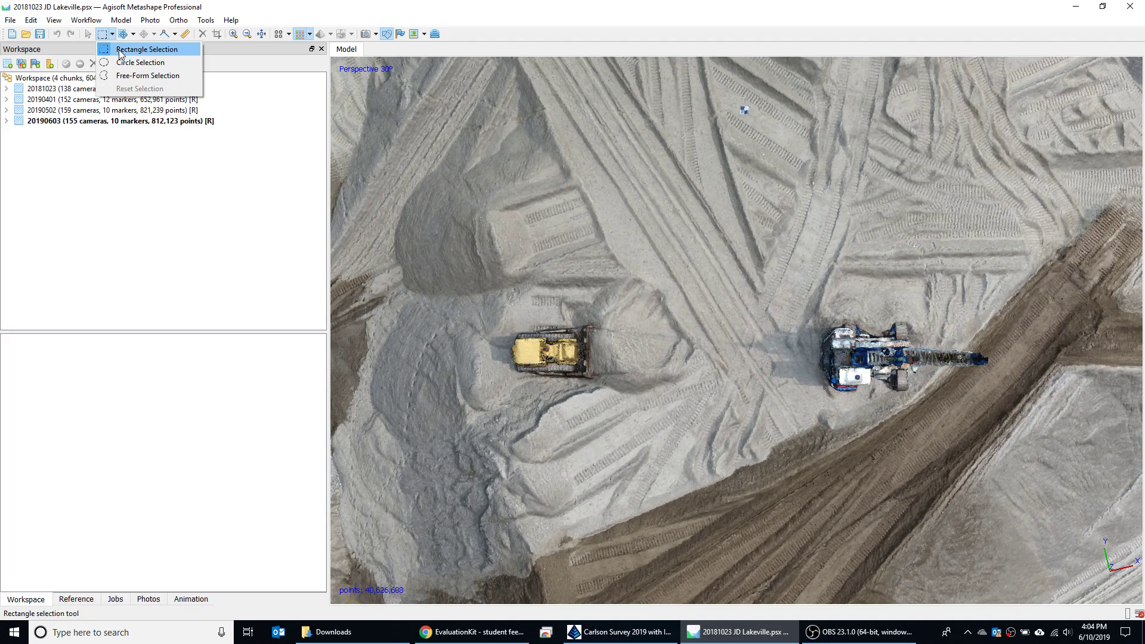
pyautogui.click(121, 51)
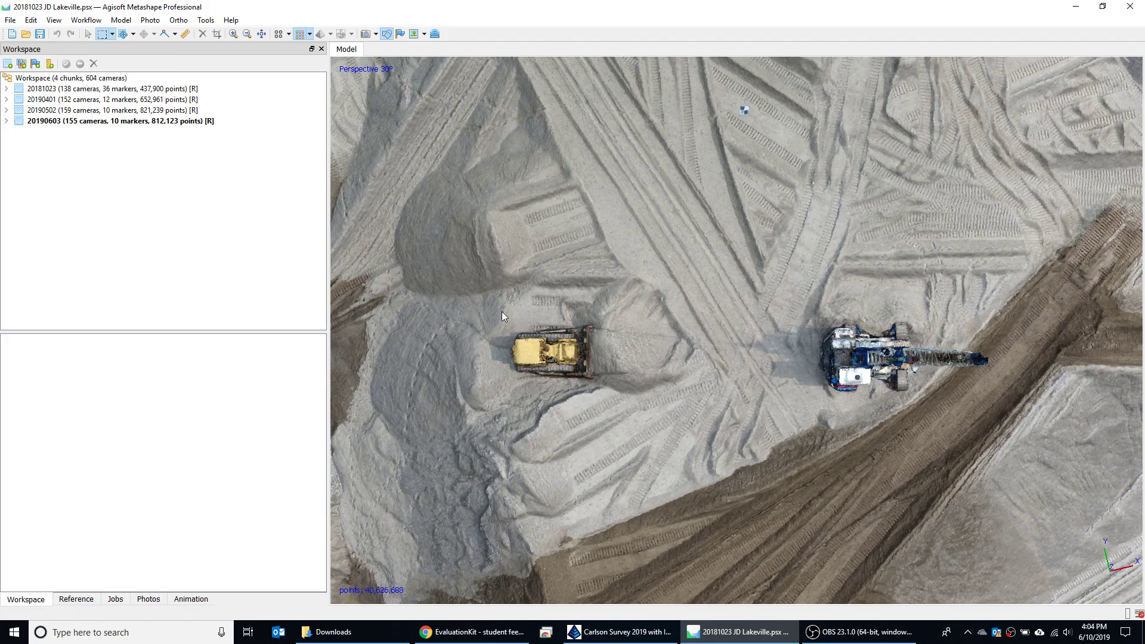
pyautogui.moveTo(499, 310); pyautogui.dragTo(628, 392)
pyautogui.moveTo(793, 289); pyautogui.dragTo(1001, 409)
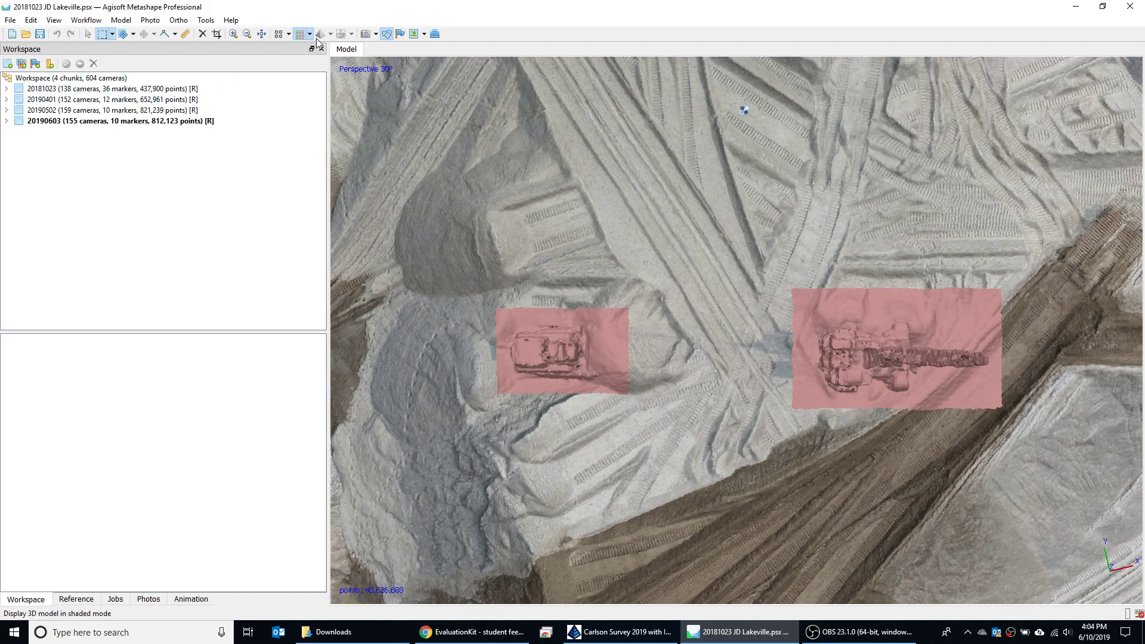
pyautogui.click(206, 19)
pyautogui.moveTo(251, 60)
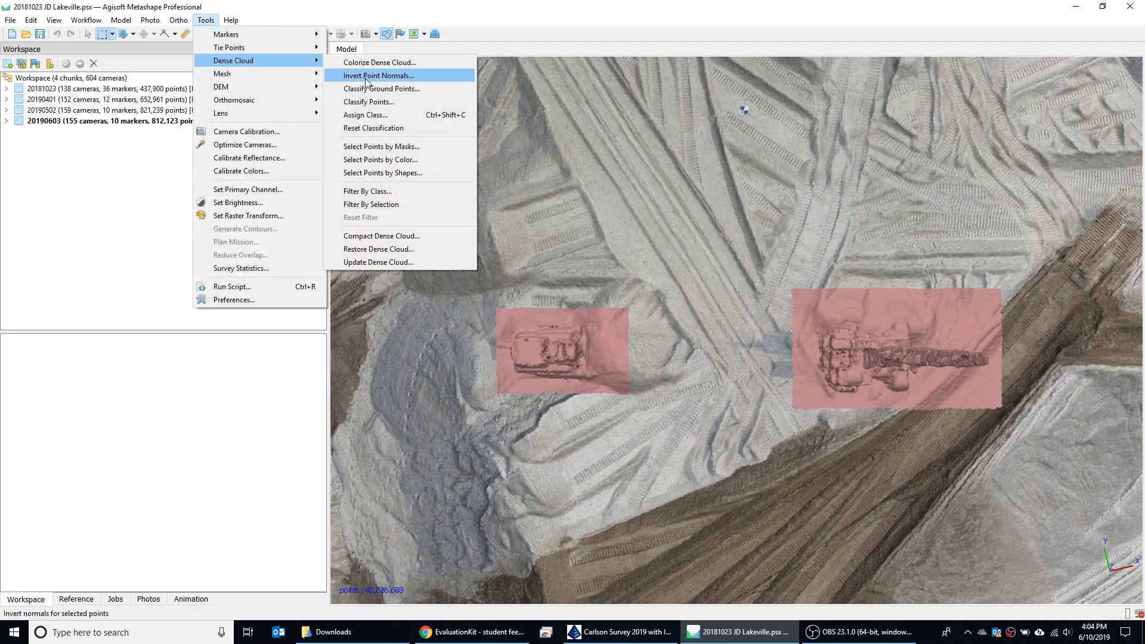
pyautogui.click(391, 202)
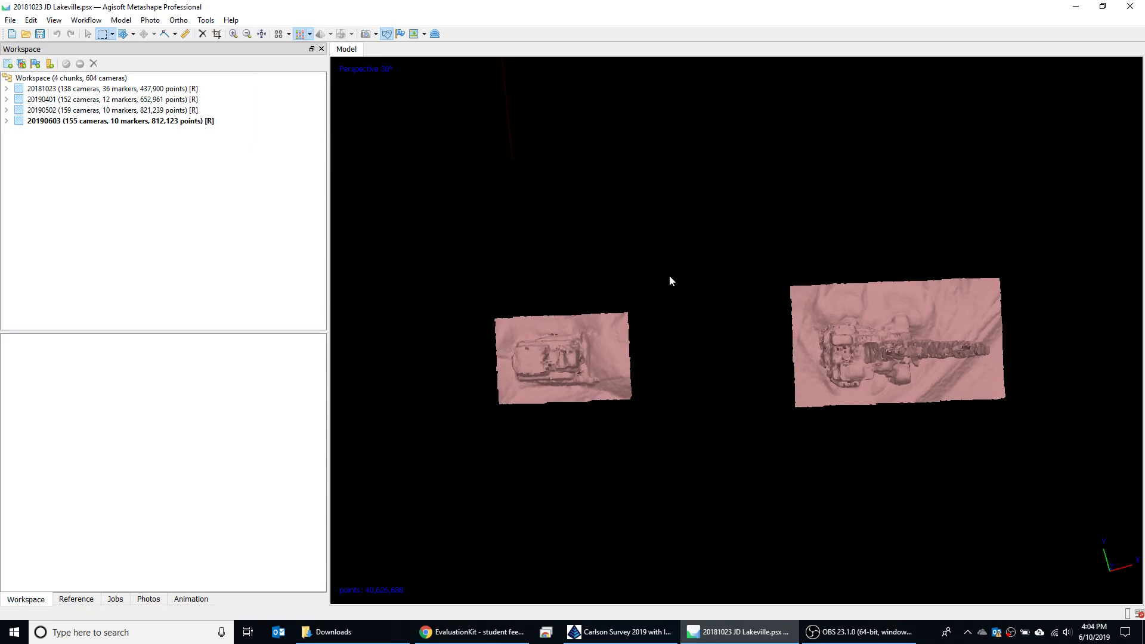
# Clear the selection and examine the two isolated machines and the ground beneath them from the side.
pyautogui.moveTo(669, 276); pyautogui.dragTo(662, 481, button='middle')
pyautogui.moveTo(671, 328); pyautogui.dragTo(648, 459, button='middle')
pyautogui.click(723, 337)
pyautogui.moveTo(649, 361); pyautogui.dragTo(696, 327, button='middle')
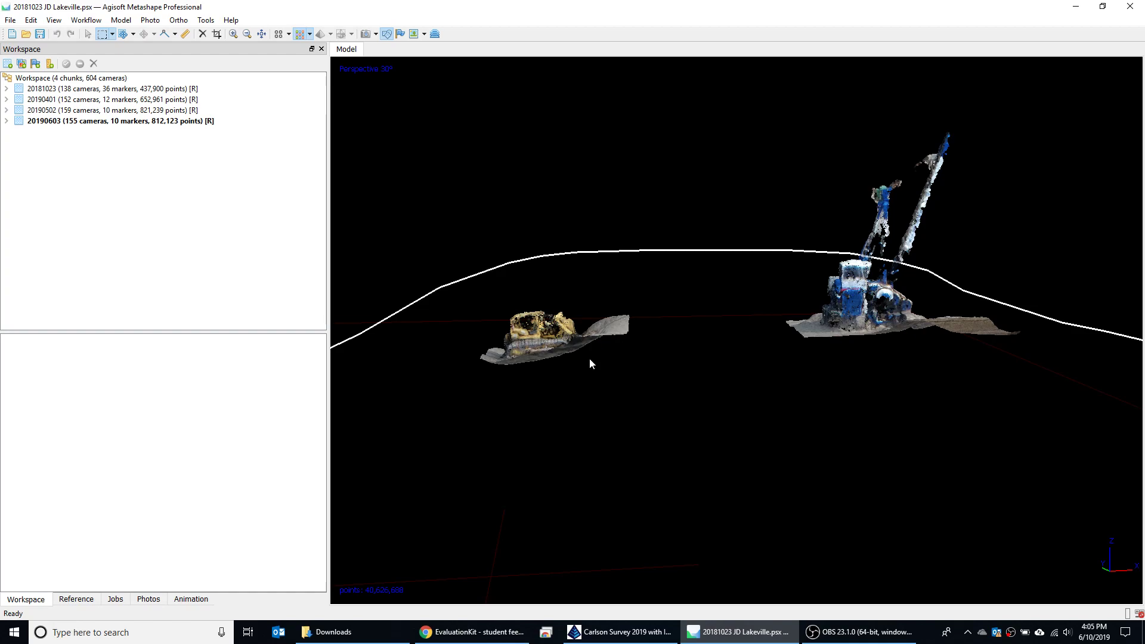
pyautogui.press('v')
pyautogui.moveTo(593, 356); pyautogui.dragTo(746, 362)
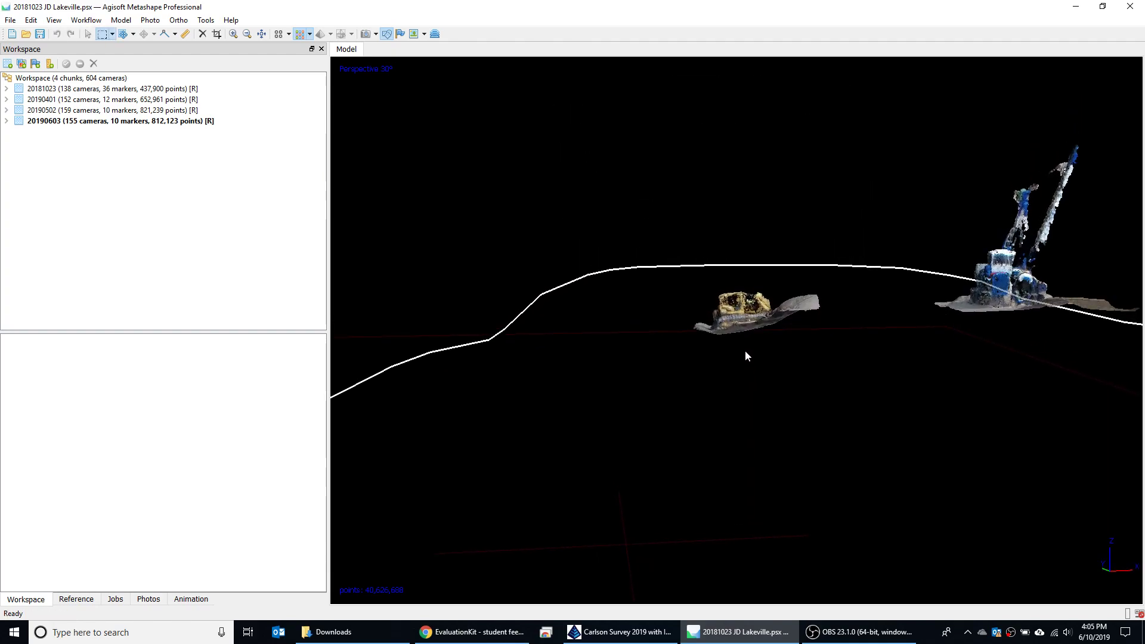
pyautogui.scroll(1, 605, 361)
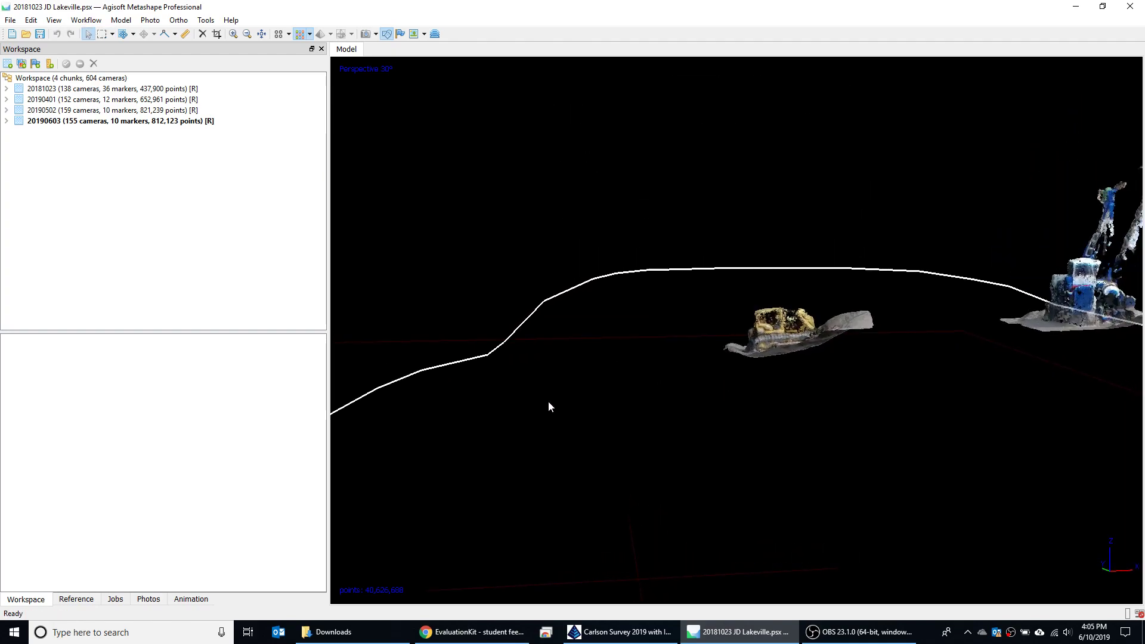
pyautogui.moveTo(548, 406); pyautogui.dragTo(494, 414, button='middle')
pyautogui.scroll(1, 669, 375)
pyautogui.moveTo(669, 376); pyautogui.dragTo(636, 457, button='middle')
pyautogui.scroll(1, 577, 415)
pyautogui.scroll(1, 621, 422)
pyautogui.moveTo(637, 456); pyautogui.dragTo(665, 356)
# Locate the polygon layer under the 20190603 chunk's shapes and hide shapes in the model view.
pyautogui.click(7, 121)
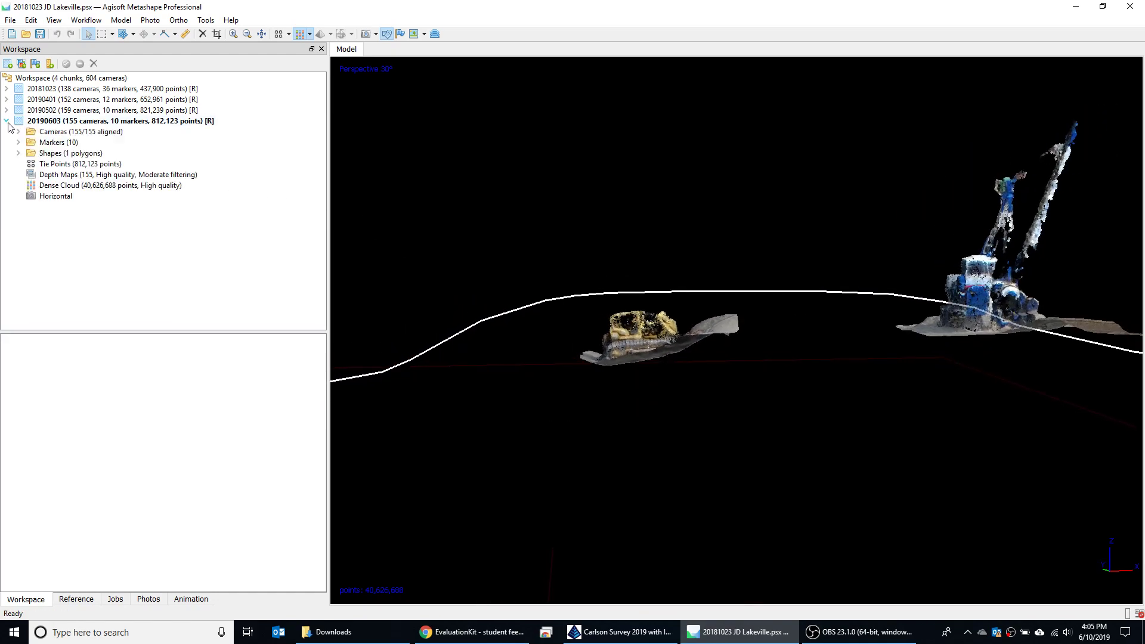
pyautogui.click(19, 153)
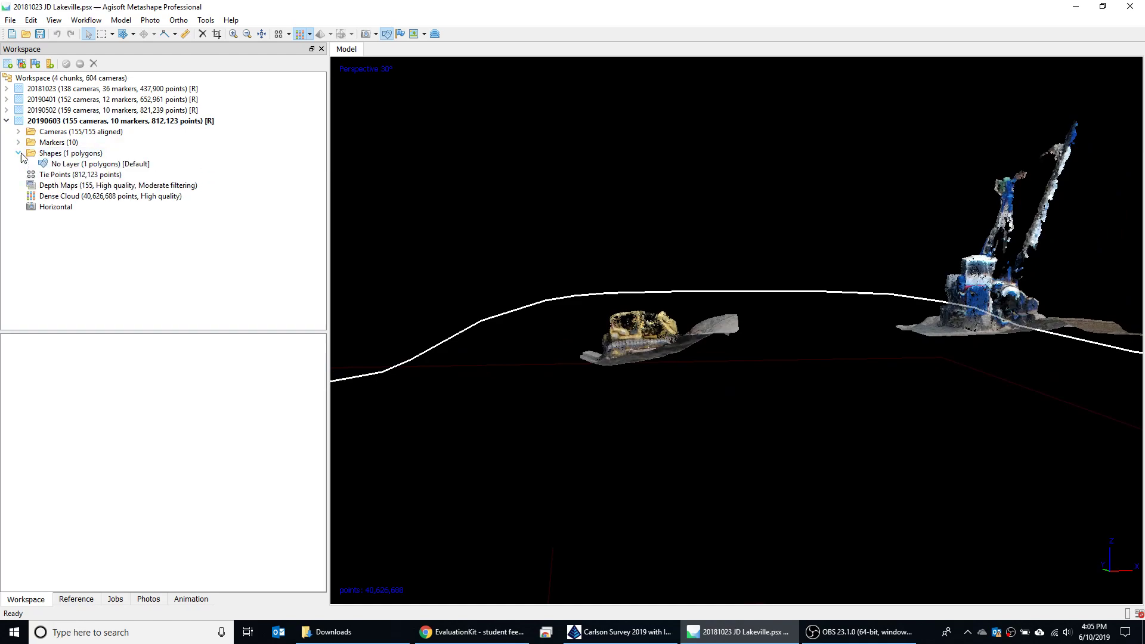
pyautogui.click(86, 168)
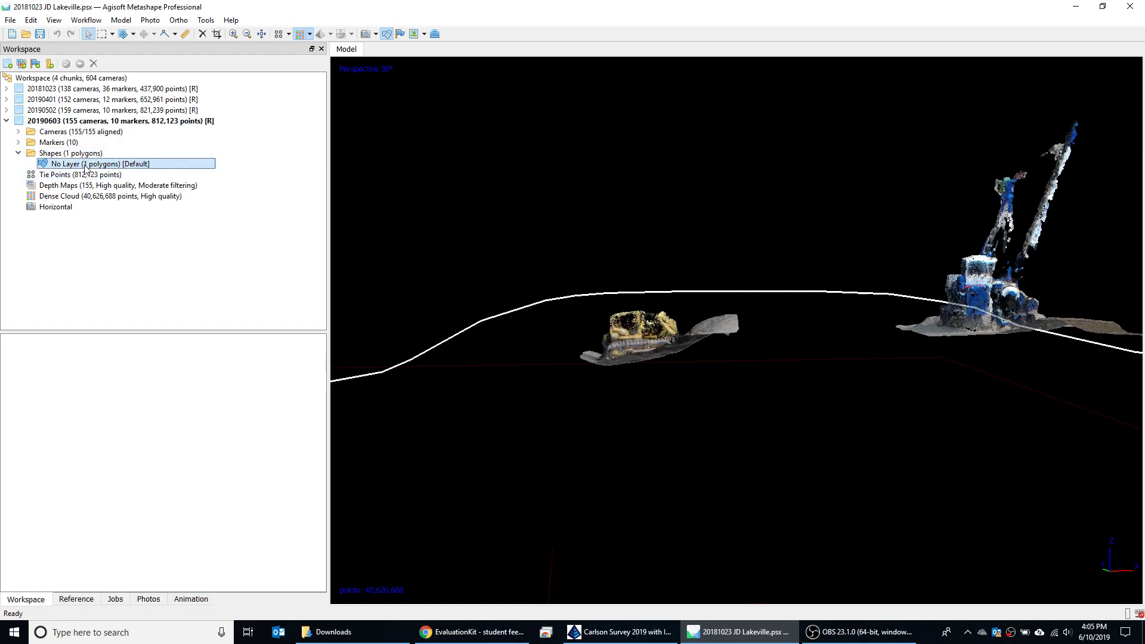
pyautogui.click(389, 33)
# Delete the bulldozer's main body from the dense cloud using a rectangular selection in top view.
pyautogui.scroll(5, 570, 266)
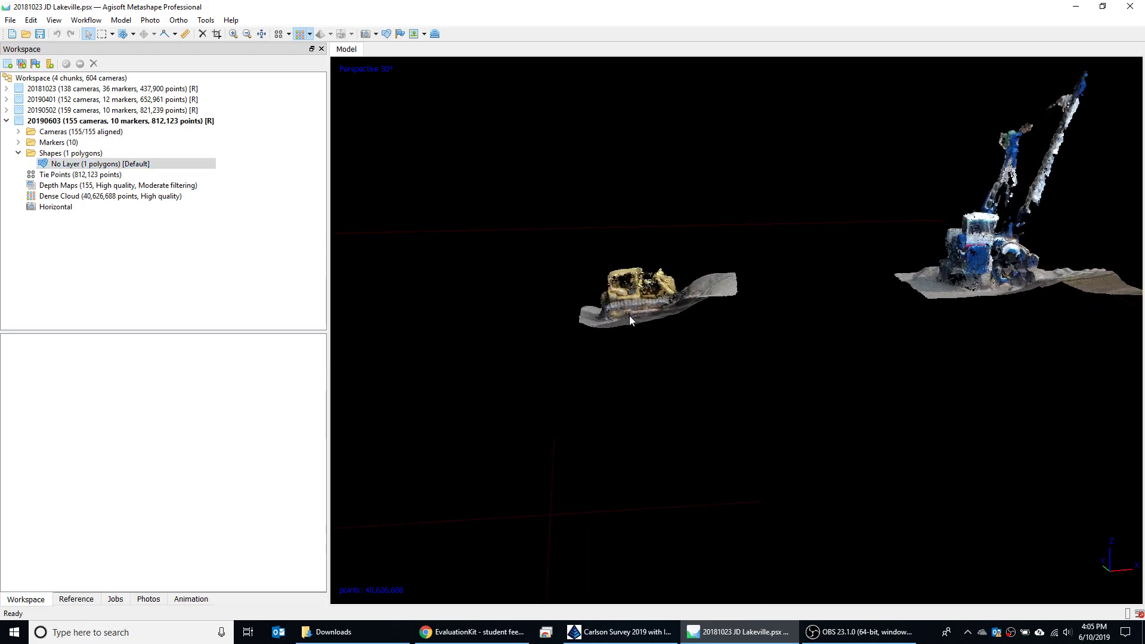
pyautogui.scroll(6, 623, 315)
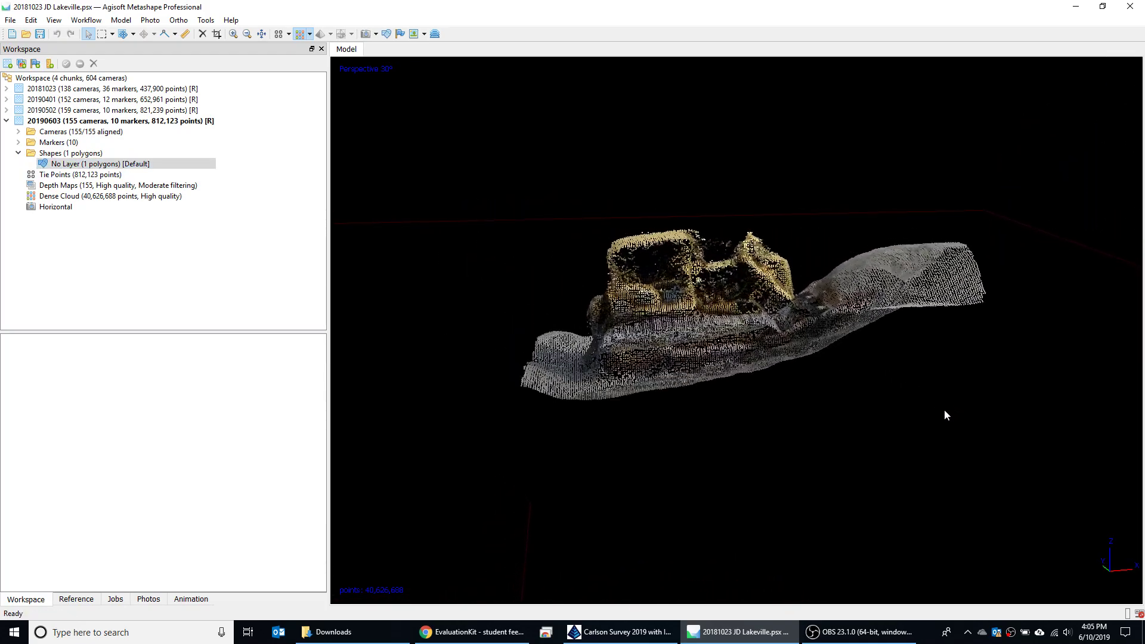
pyautogui.moveTo(701, 390); pyautogui.dragTo(727, 158)
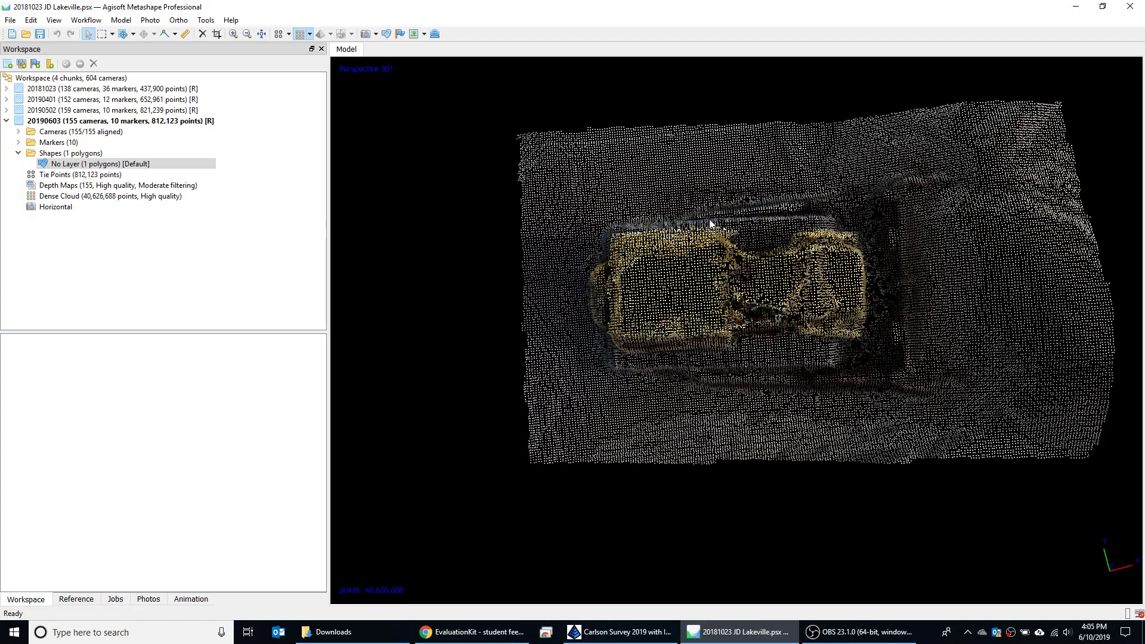
pyautogui.moveTo(709, 222)
pyautogui.mouseDown()
pyautogui.moveTo(653, 264)
pyautogui.moveTo(714, 257)
pyautogui.moveTo(719, 222)
pyautogui.mouseUp()
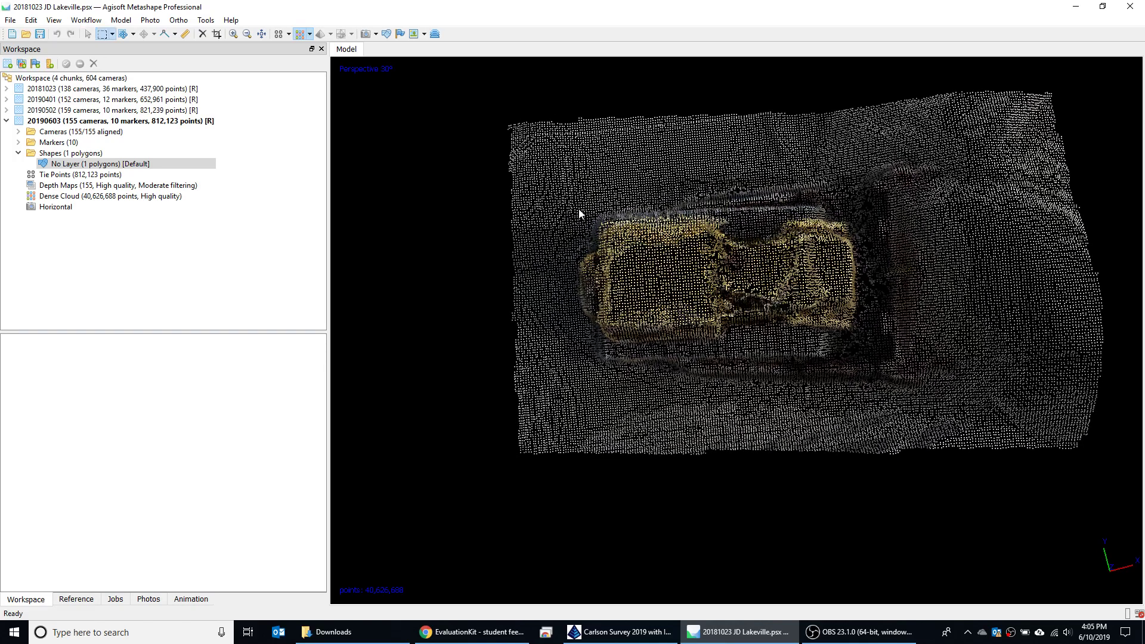
pyautogui.moveTo(576, 214); pyautogui.dragTo(865, 363)
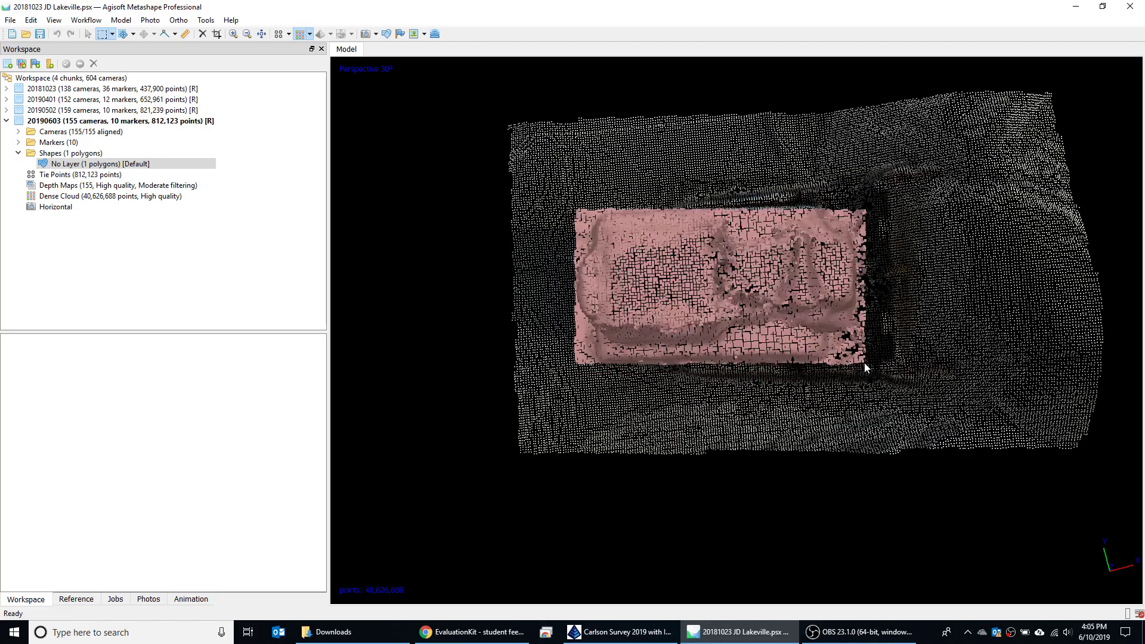
pyautogui.press('Delete')
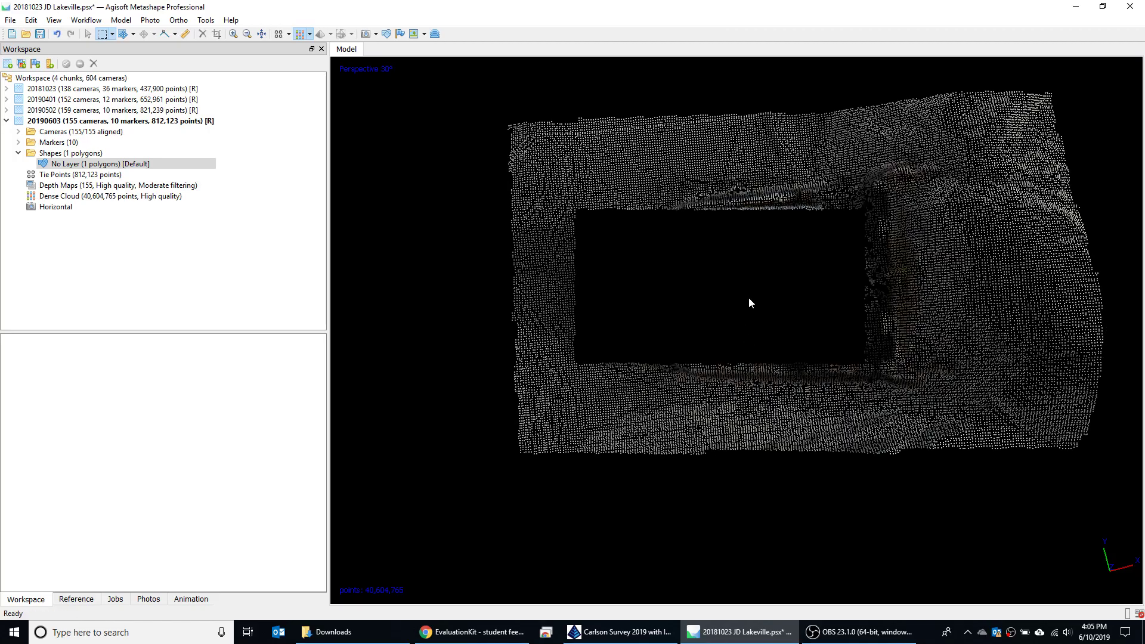
# Delete the leftover bulldozer track points in strips along both long sides of the gap.
pyautogui.moveTo(749, 297); pyautogui.dragTo(724, 112, button='middle')
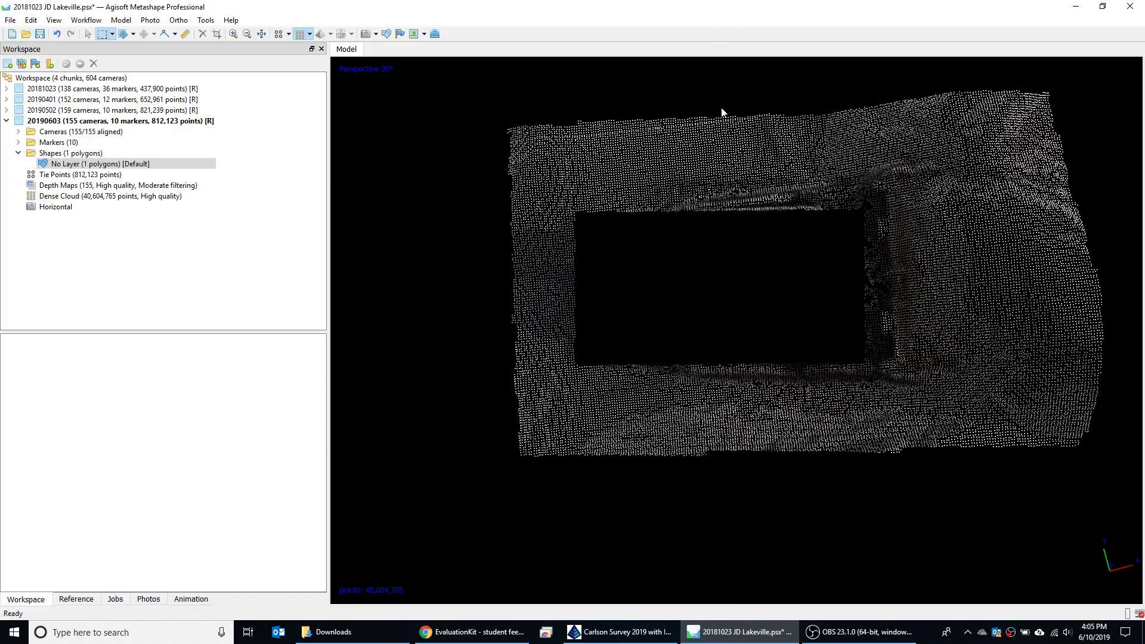
pyautogui.moveTo(663, 198); pyautogui.dragTo(821, 238)
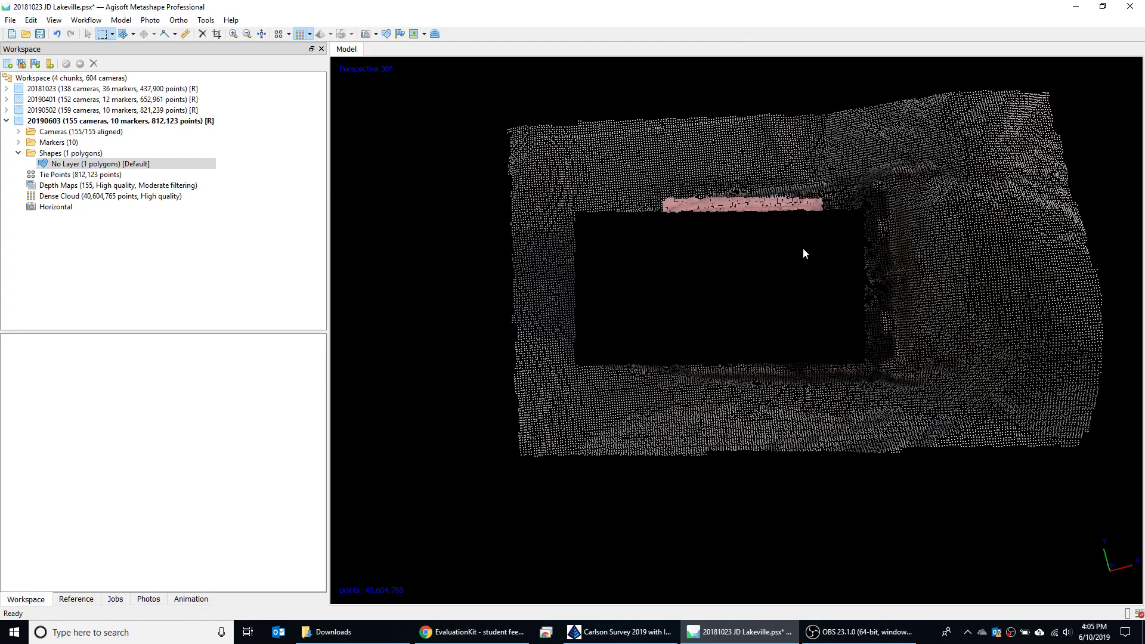
pyautogui.press('Delete')
pyautogui.moveTo(661, 346); pyautogui.dragTo(805, 377)
pyautogui.press('Delete')
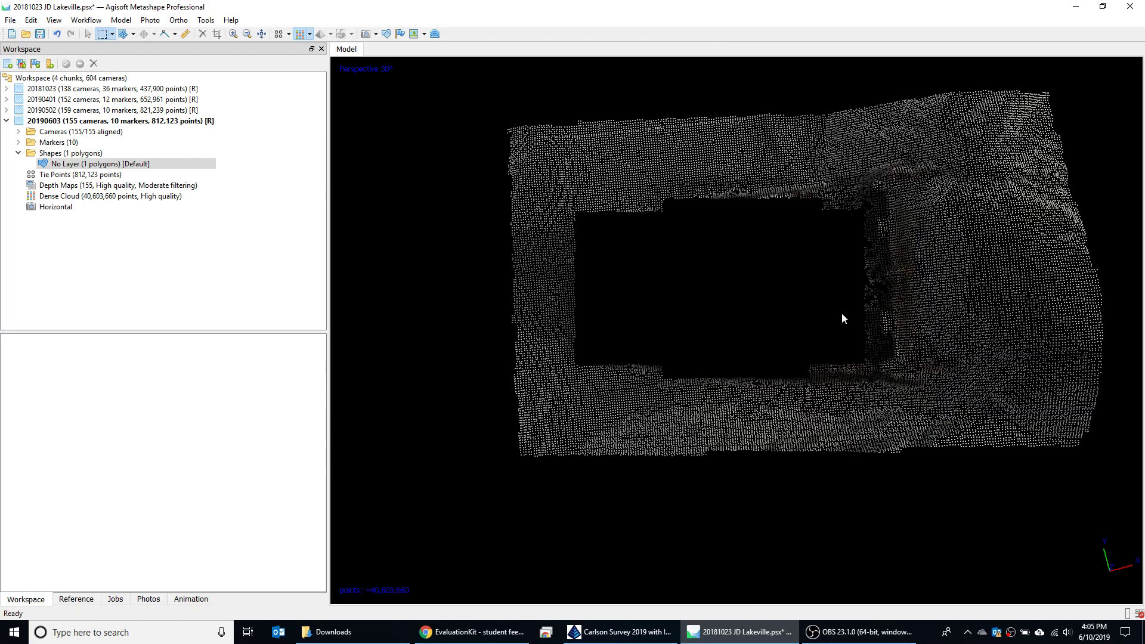
# Delete the remaining bulldozer points at the blade end of the gap, including the strip beside the dirt mound.
pyautogui.moveTo(841, 316); pyautogui.dragTo(746, 339, button='middle')
pyautogui.moveTo(874, 408); pyautogui.dragTo(874, 407)
pyautogui.press('Delete')
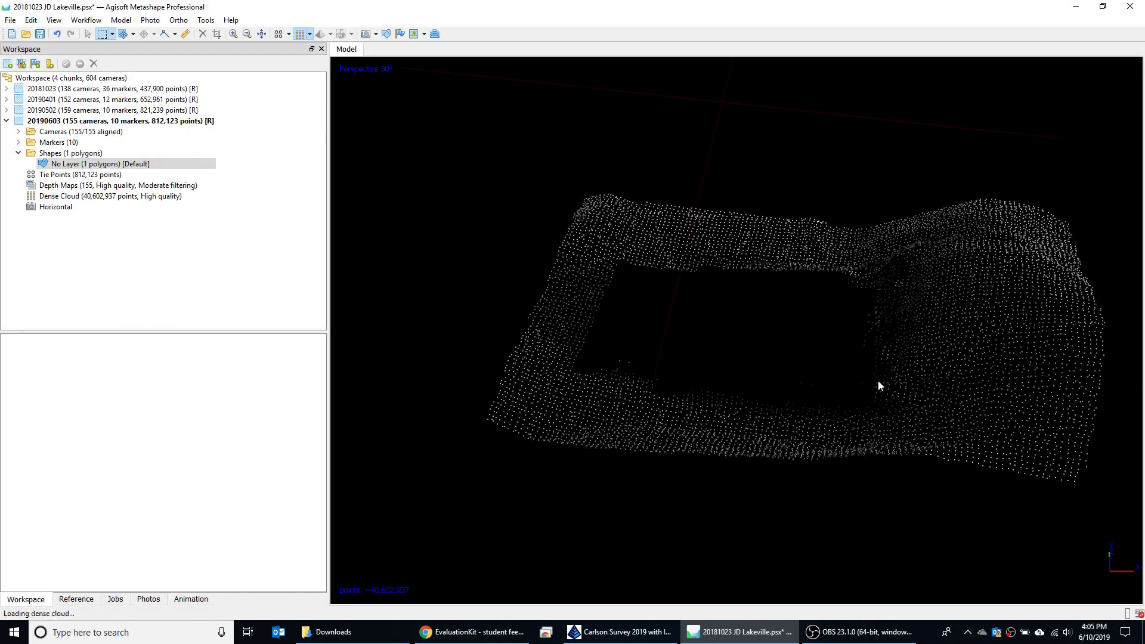
pyautogui.moveTo(877, 381); pyautogui.dragTo(856, 259, button='middle')
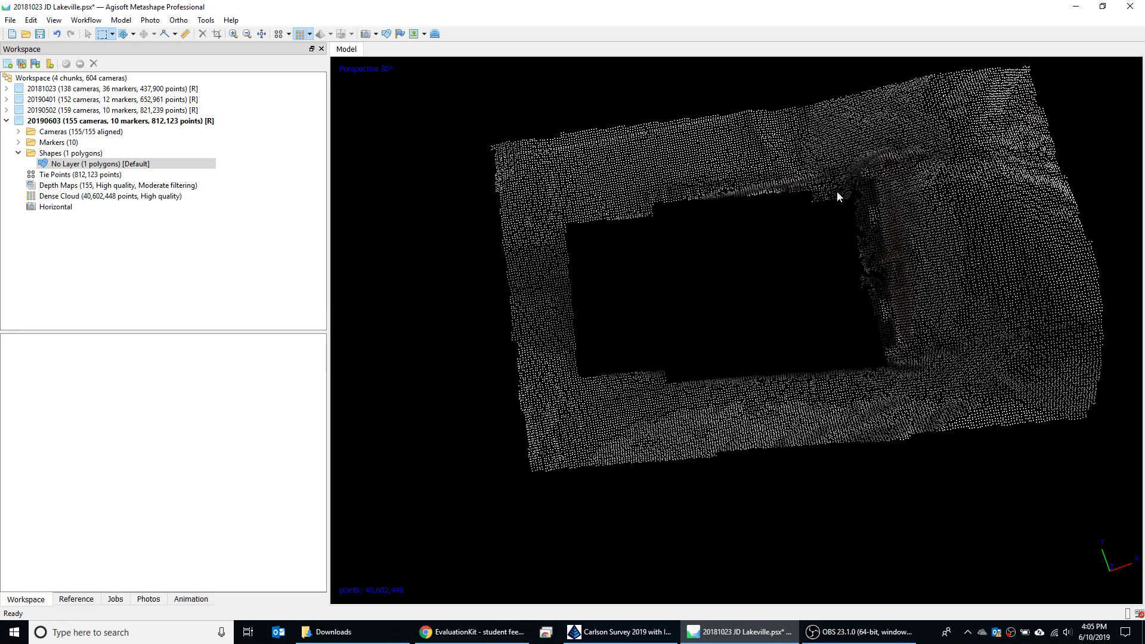
pyautogui.moveTo(876, 304); pyautogui.dragTo(877, 309)
pyautogui.moveTo(877, 309); pyautogui.dragTo(851, 245, button='middle')
pyautogui.moveTo(837, 207); pyautogui.dragTo(888, 335)
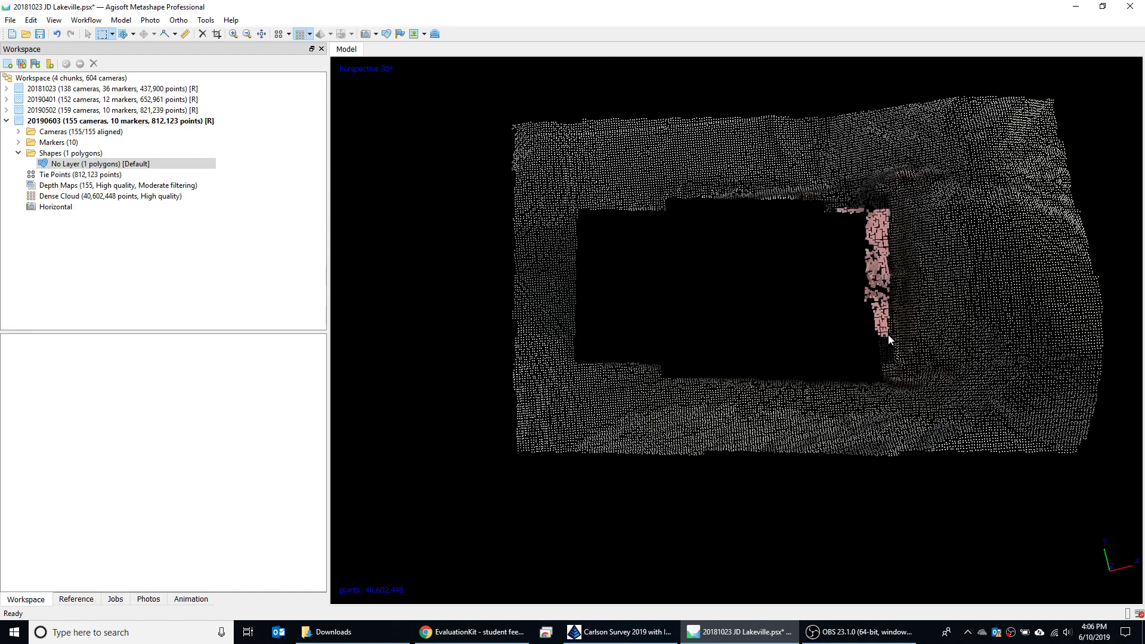
pyautogui.press('Delete')
# Delete the blue machine's boom and upper body down to just above the ground, using a rectangular selection in side view.
pyautogui.moveTo(888, 335); pyautogui.dragTo(789, 436, button='middle')
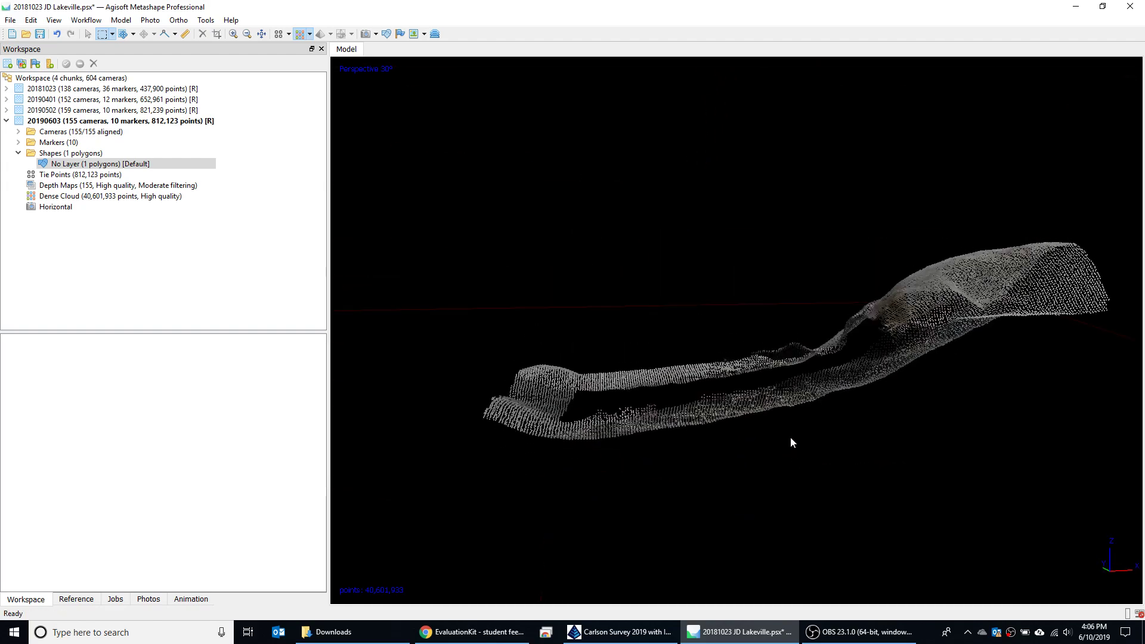
pyautogui.scroll(-8, 781, 412)
pyautogui.moveTo(812, 358); pyautogui.dragTo(747, 353)
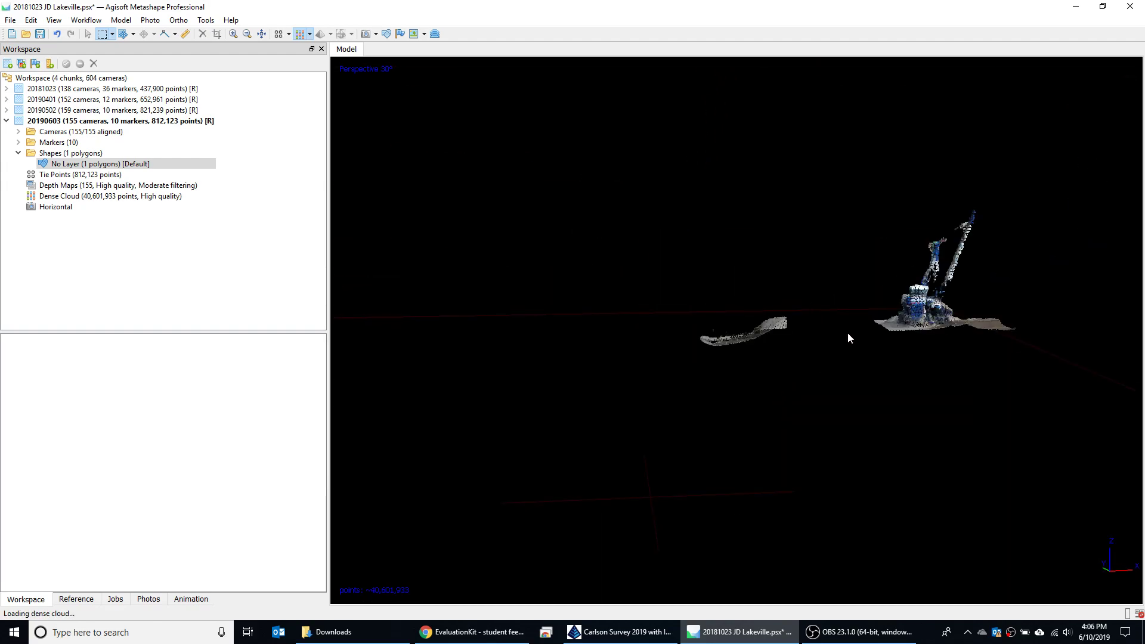
pyautogui.moveTo(847, 331); pyautogui.dragTo(819, 358)
pyautogui.press('space')
pyautogui.moveTo(876, 347); pyautogui.dragTo(632, 408, button='middle')
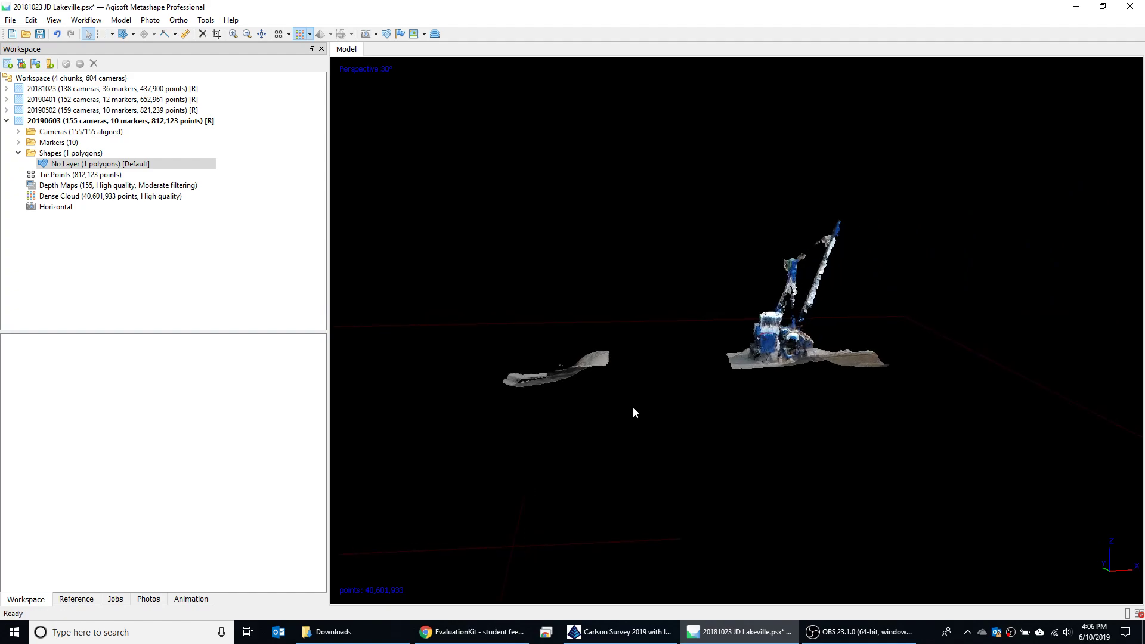
pyautogui.scroll(5, 727, 366)
pyautogui.scroll(1, 727, 366)
pyautogui.moveTo(716, 522); pyautogui.dragTo(714, 484)
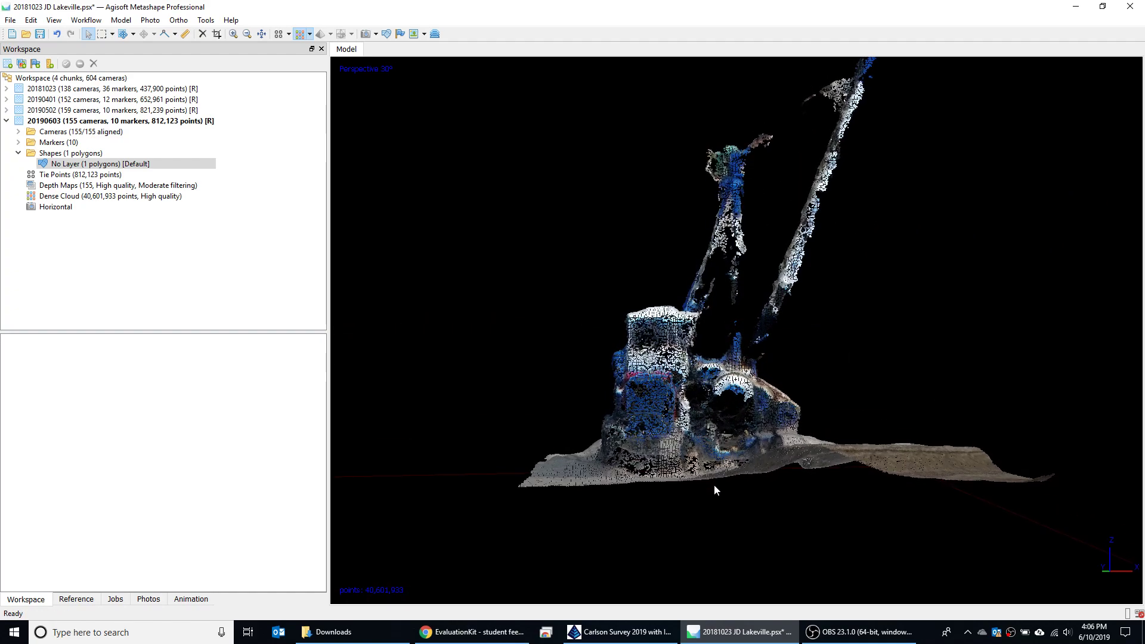
pyautogui.scroll(-3, 708, 231)
pyautogui.moveTo(556, 108); pyautogui.dragTo(535, 288)
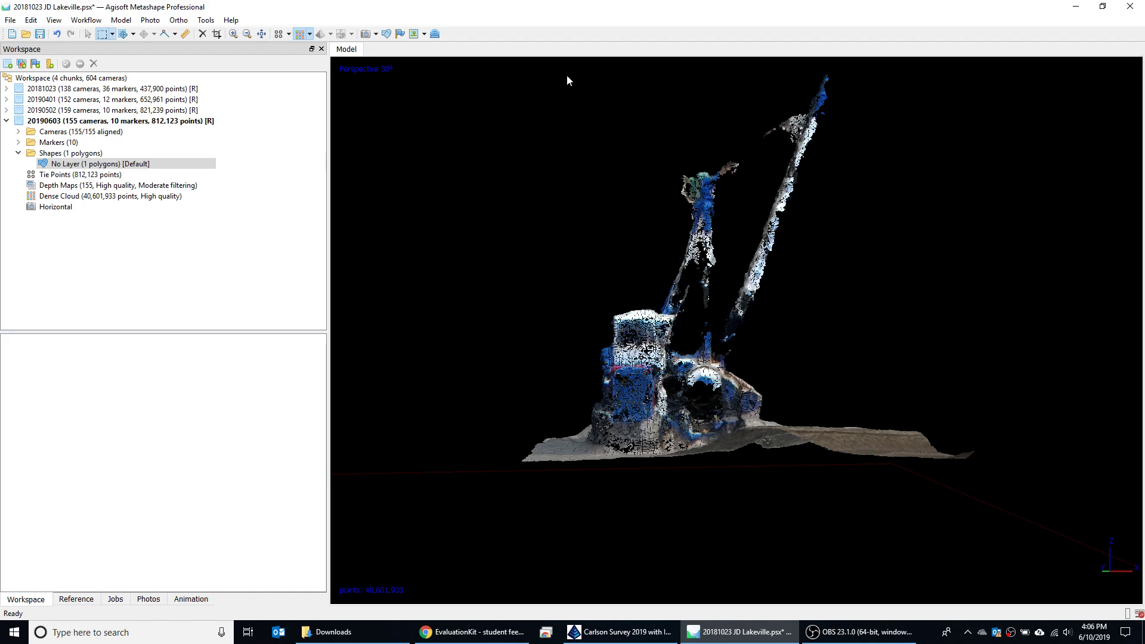
pyautogui.moveTo(555, 70); pyautogui.dragTo(868, 420)
pyautogui.press('Delete')
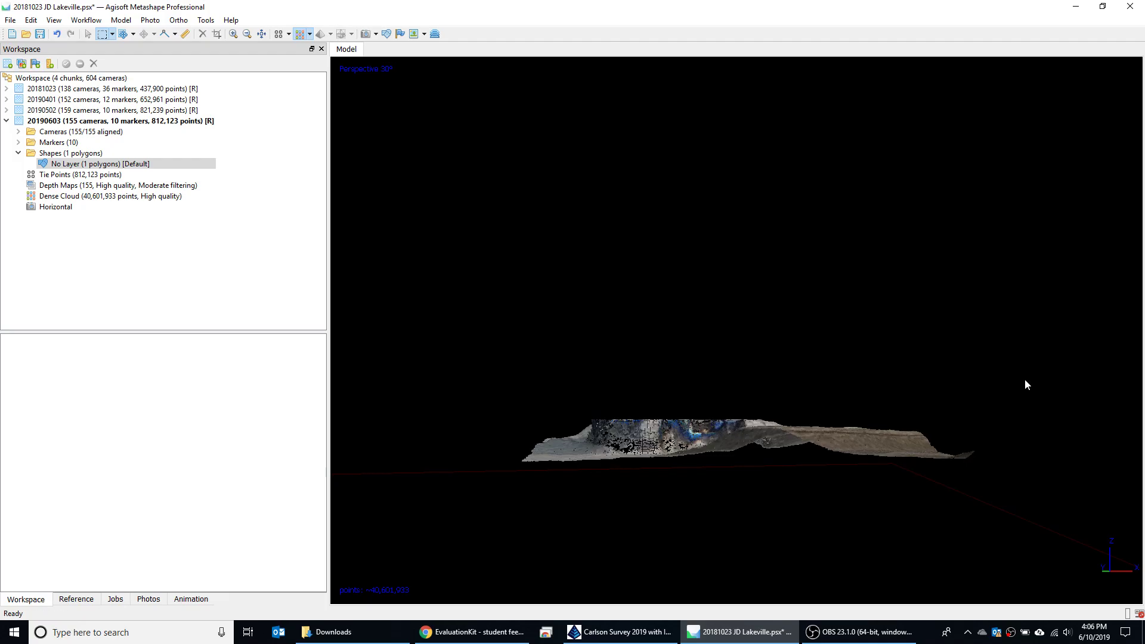
# Delete the blue machine's remaining wheel and lower-body points along the gap's long side facing the brown road, using a free-form selection.
pyautogui.moveTo(686, 364); pyautogui.dragTo(701, 425, button='middle')
pyautogui.scroll(-1, 701, 424)
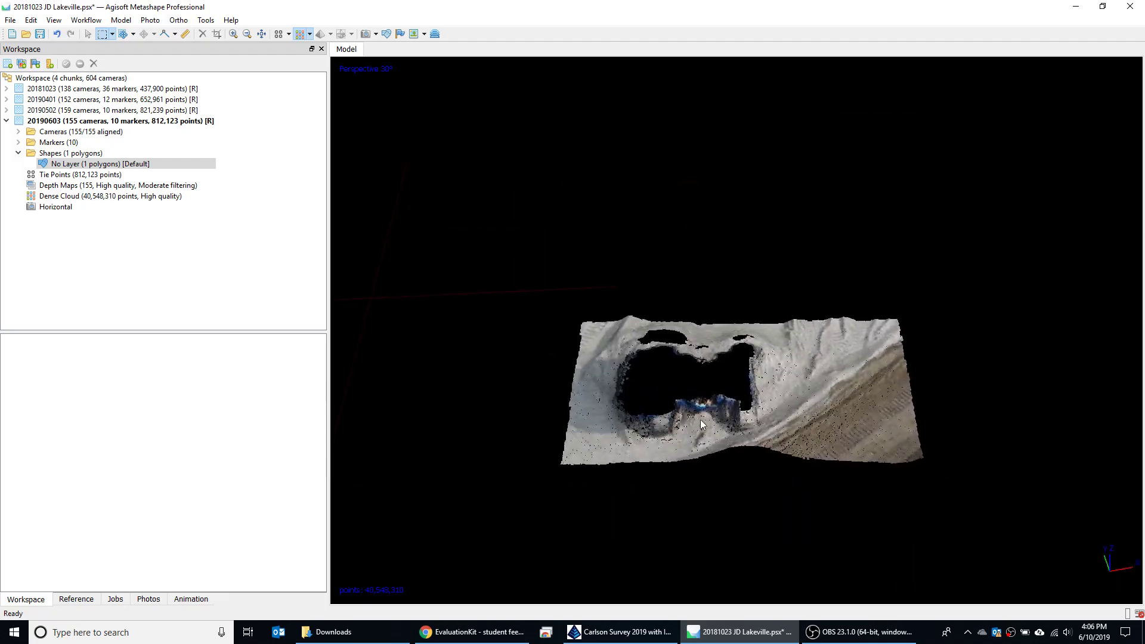
pyautogui.scroll(4, 701, 419)
pyautogui.moveTo(650, 500); pyautogui.dragTo(621, 468, button='middle')
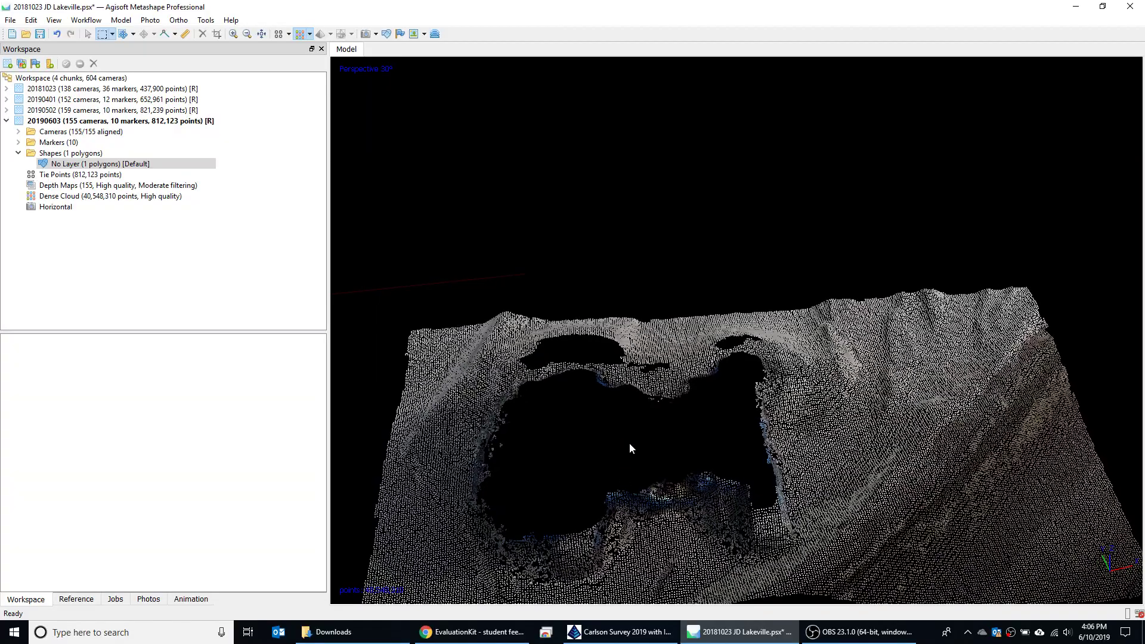
pyautogui.press('v')
pyautogui.moveTo(630, 448); pyautogui.dragTo(574, 278)
pyautogui.click(113, 34)
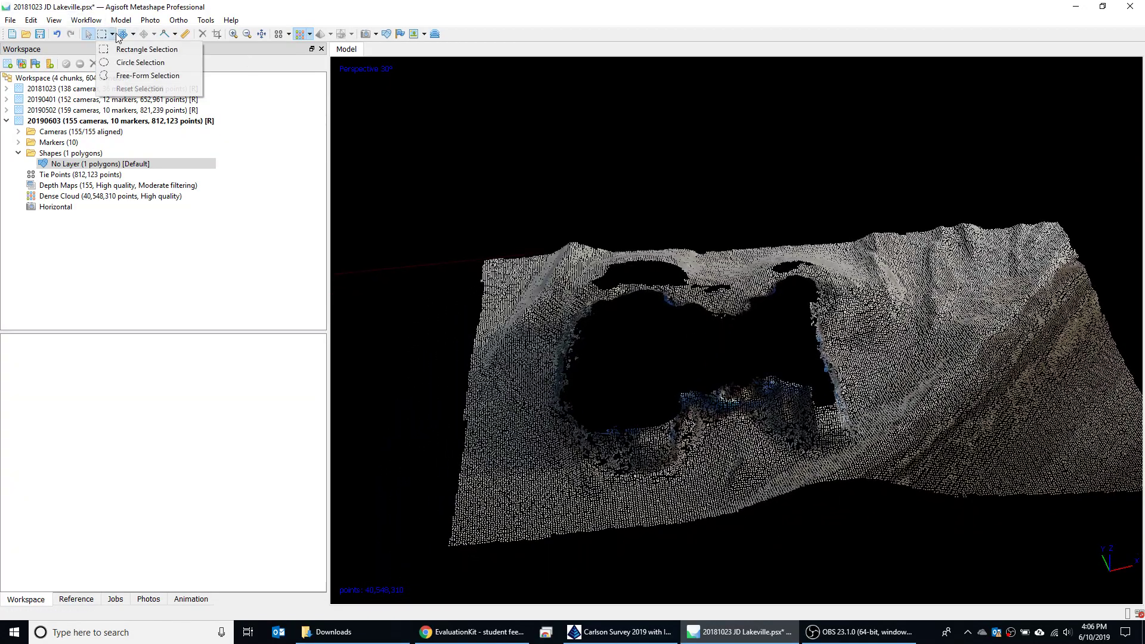
pyautogui.click(152, 75)
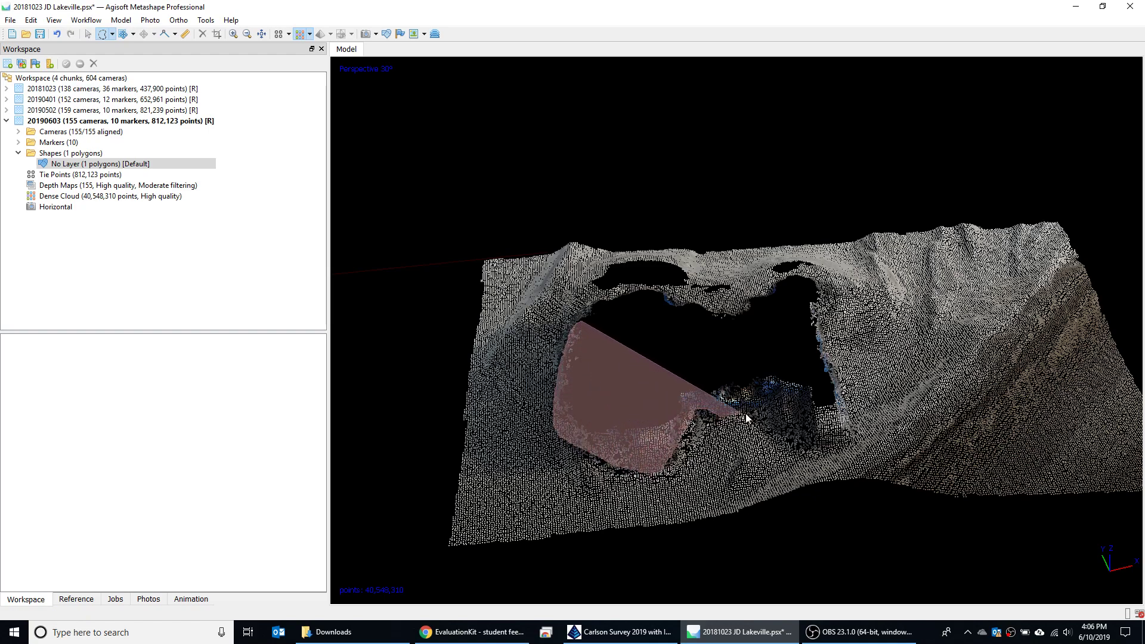
pyautogui.moveTo(803, 448)
pyautogui.mouseDown()
pyautogui.moveTo(818, 410)
pyautogui.moveTo(810, 369)
pyautogui.moveTo(718, 356)
pyautogui.mouseUp()
pyautogui.press('Delete')
# Delete the blue leftover points along the gap's end opposite the shadow, plus the small blue patch on its far side, with a free-form selection.
pyautogui.moveTo(709, 369); pyautogui.dragTo(776, 366, button='middle')
pyautogui.moveTo(760, 364); pyautogui.dragTo(846, 330)
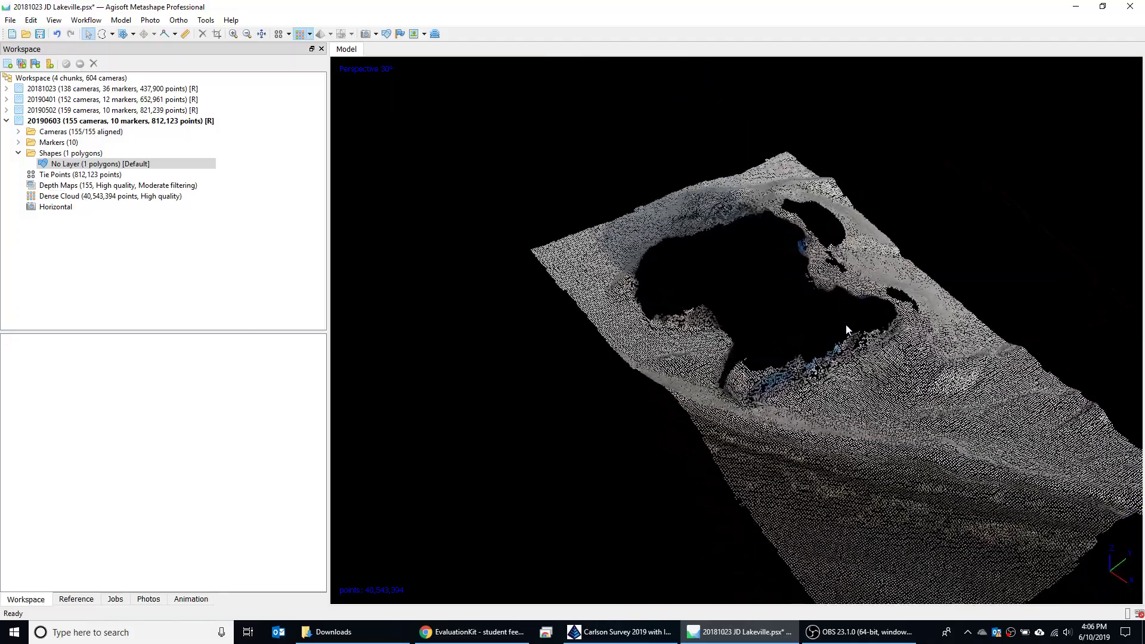
pyautogui.press('space')
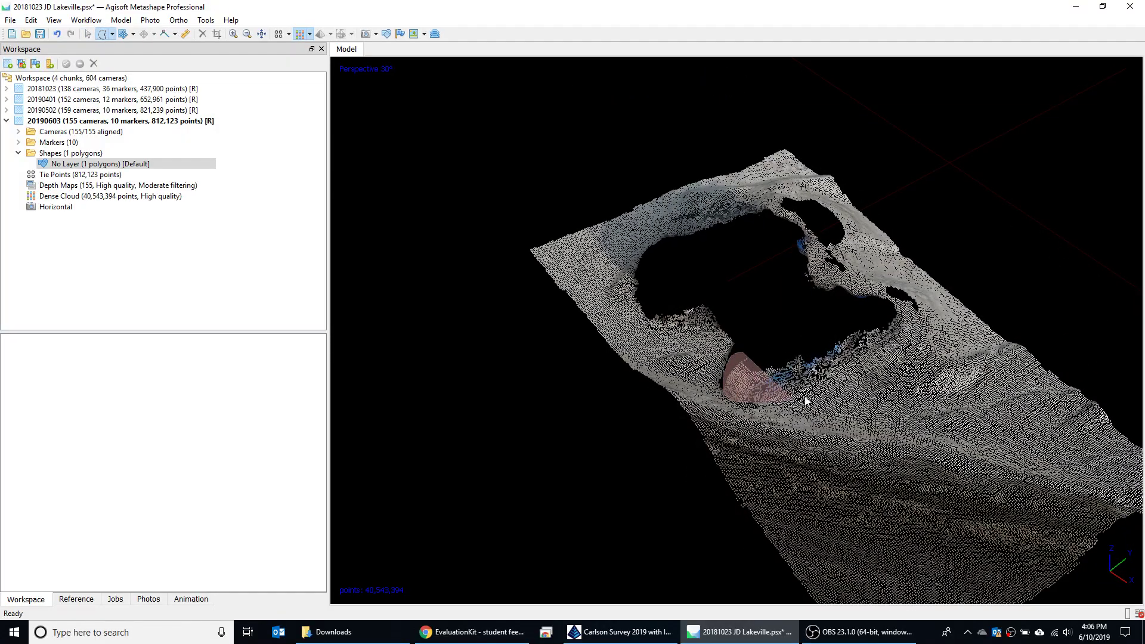
pyautogui.moveTo(875, 363); pyautogui.dragTo(905, 320)
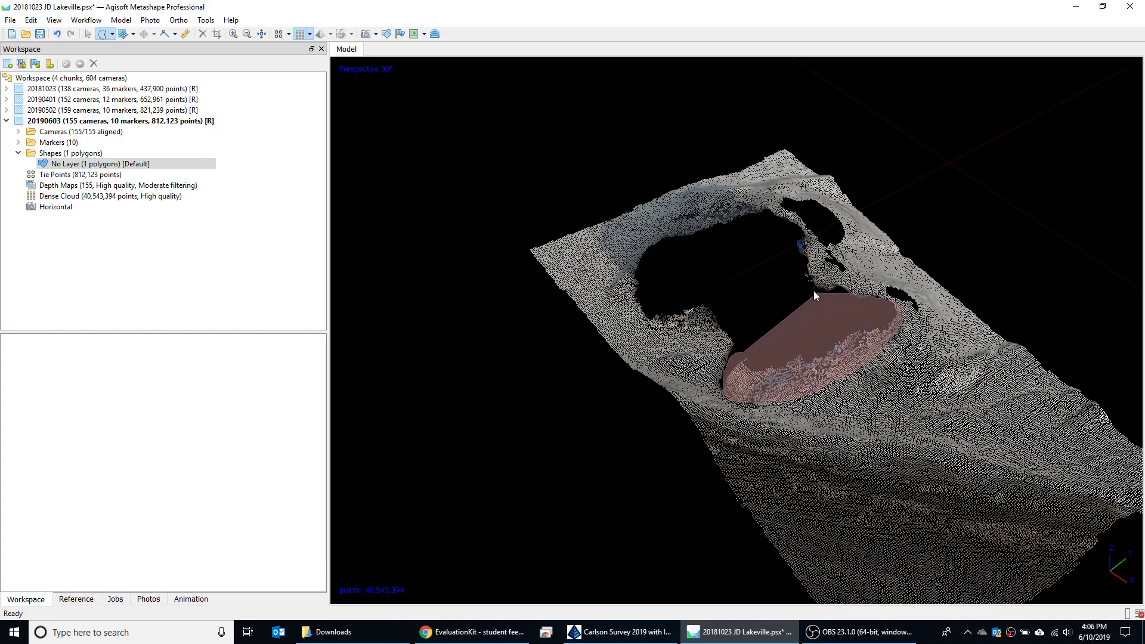
pyautogui.moveTo(803, 240); pyautogui.dragTo(733, 263)
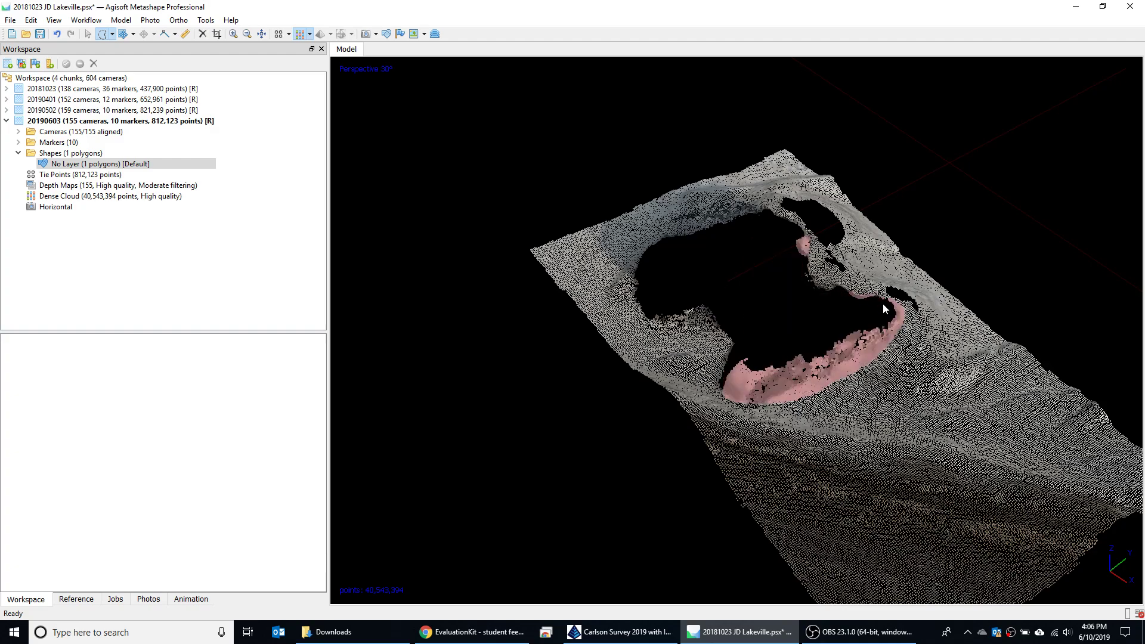
pyautogui.press('Delete')
# Delete the leftover machine points inside the shadowed end of the gap using a free-form selection.
pyautogui.moveTo(711, 263); pyautogui.dragTo(727, 380, button='middle')
pyautogui.press('v')
pyautogui.press('space')
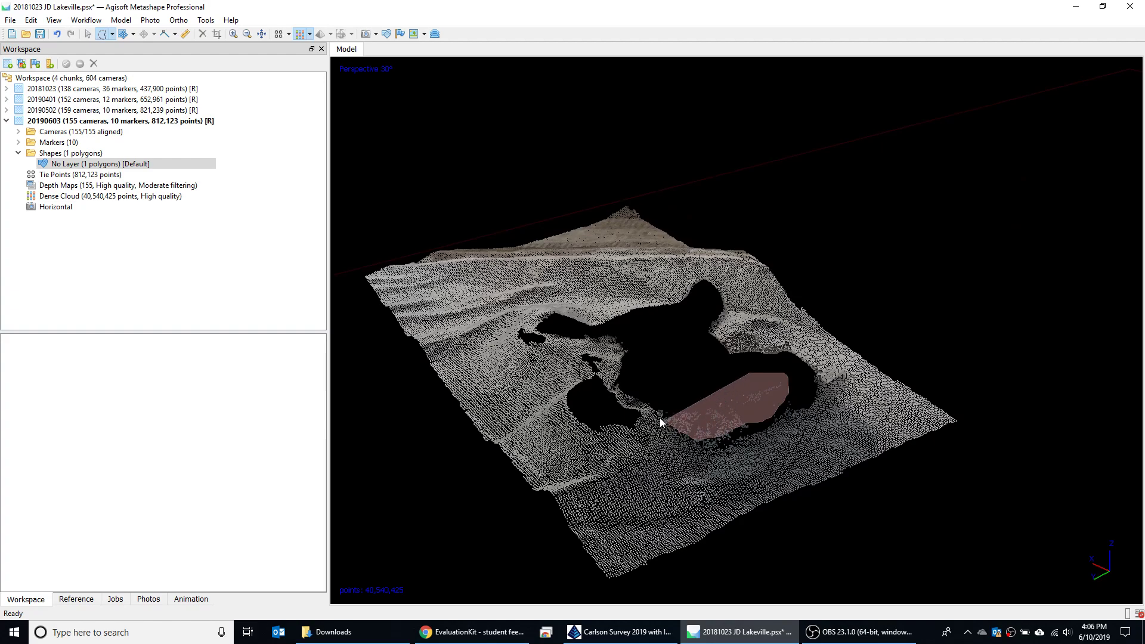
pyautogui.moveTo(659, 417); pyautogui.dragTo(653, 393)
pyautogui.press('Delete')
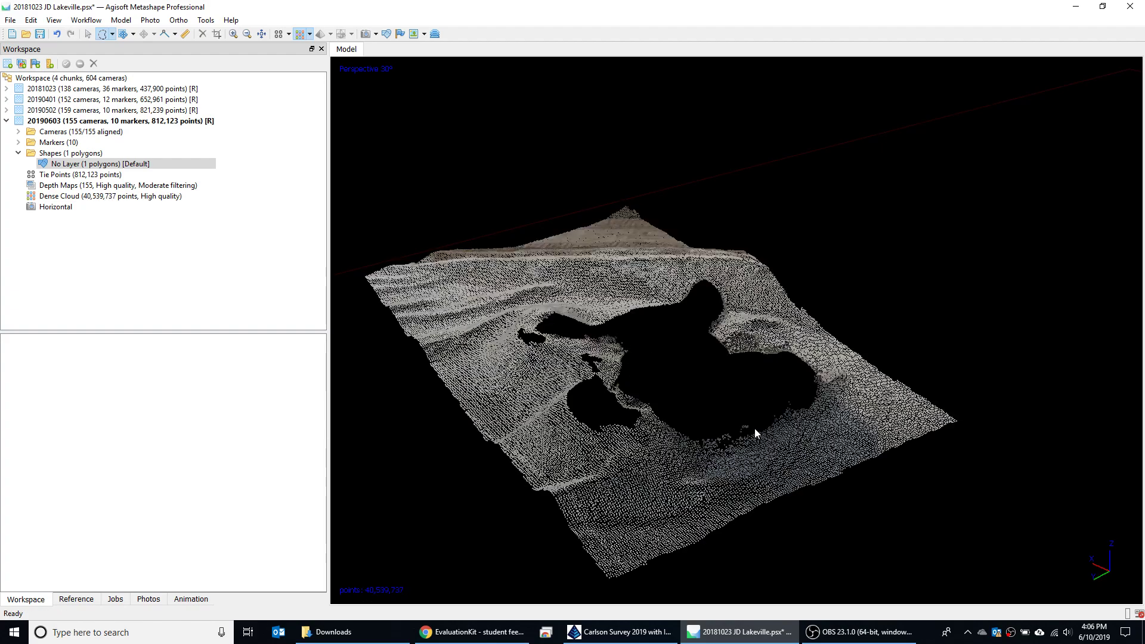
# Delete the last stray points at the shadowed edge and on the ground projection between the two wheel areas.
pyautogui.press('Delete')
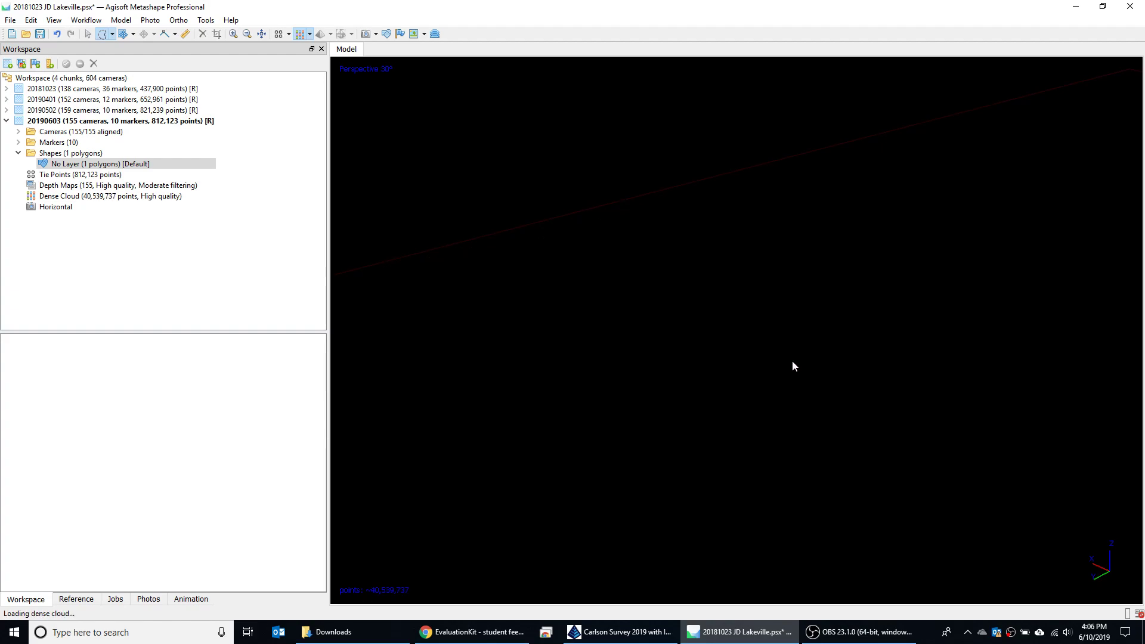
pyautogui.moveTo(728, 329); pyautogui.dragTo(772, 352, button='middle')
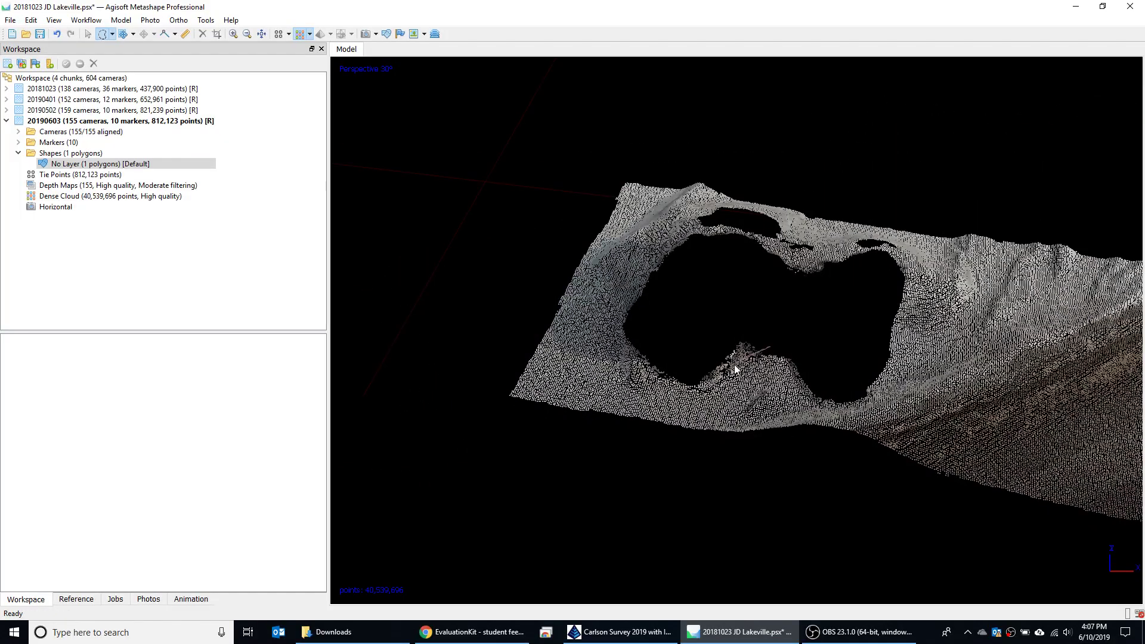
pyautogui.press('Delete')
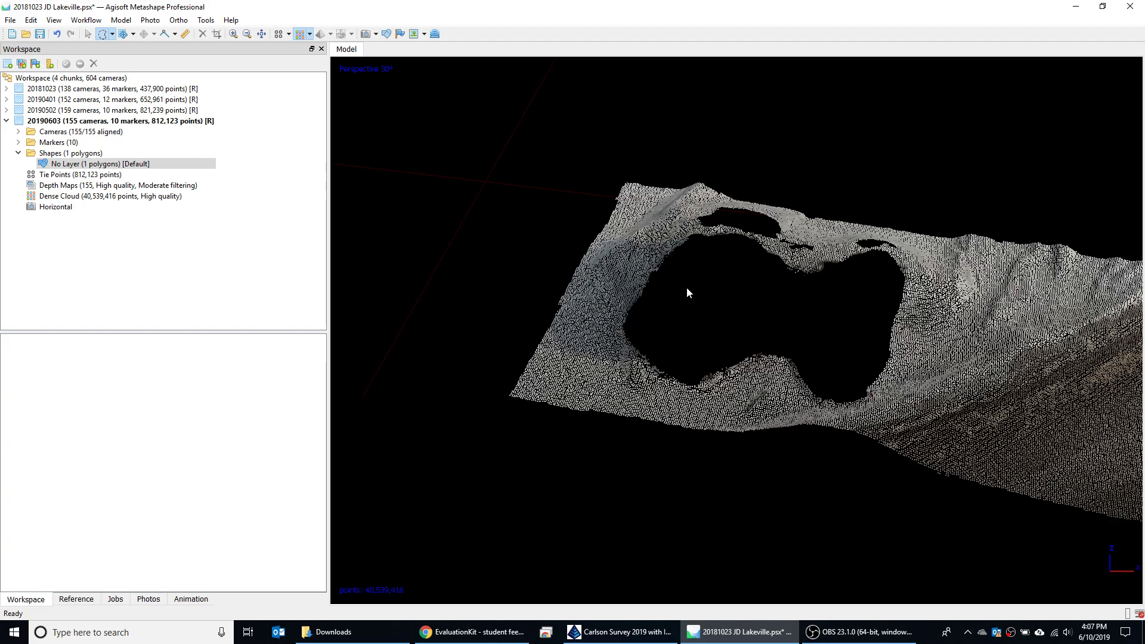
# Reset the dense cloud filter and check both cleared machine areas within the full site.
pyautogui.moveTo(687, 288); pyautogui.dragTo(714, 219, button='middle')
pyautogui.scroll(-3, 812, 469)
pyautogui.press('space')
pyautogui.moveTo(579, 350); pyautogui.dragTo(665, 350, button='right')
pyautogui.moveTo(666, 351); pyautogui.dragTo(733, 310, button='middle')
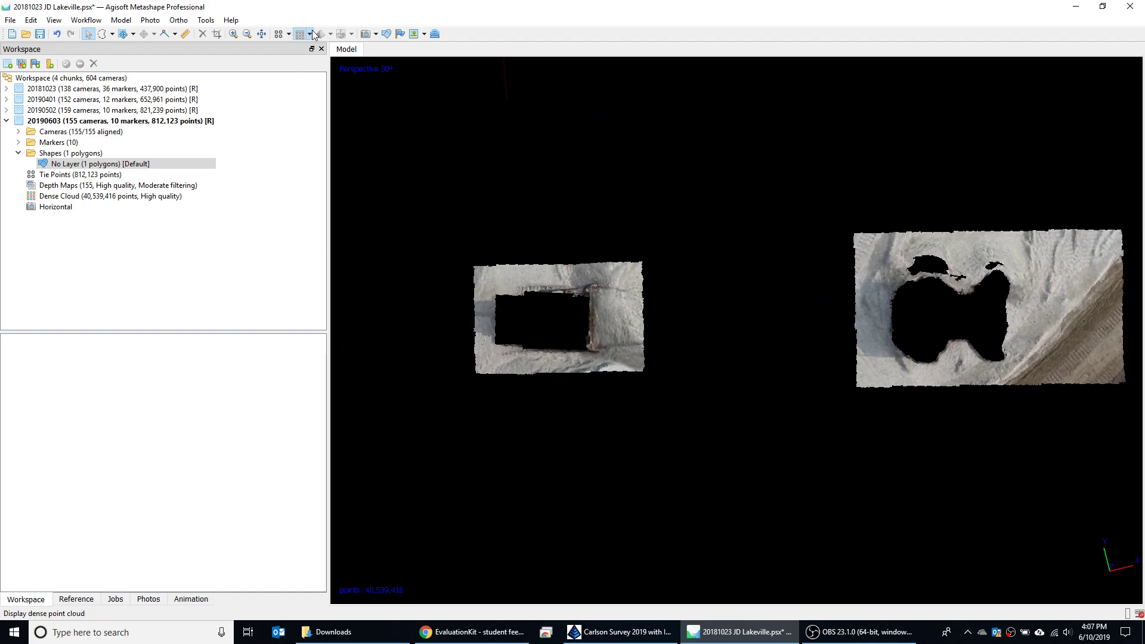
pyautogui.moveTo(256, 60)
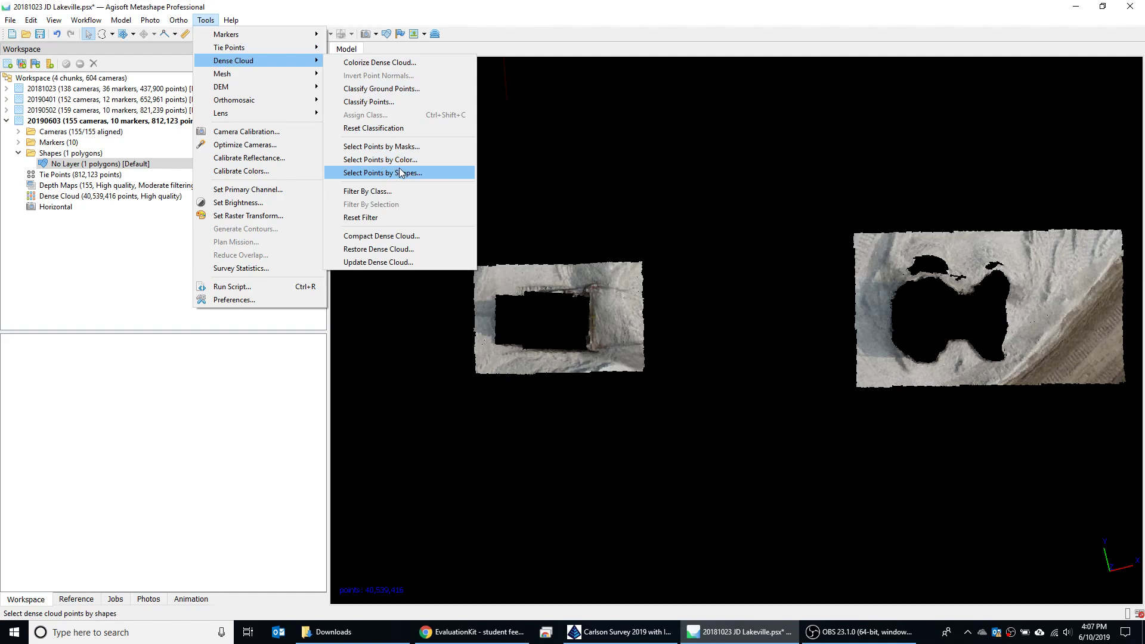
pyautogui.click(384, 217)
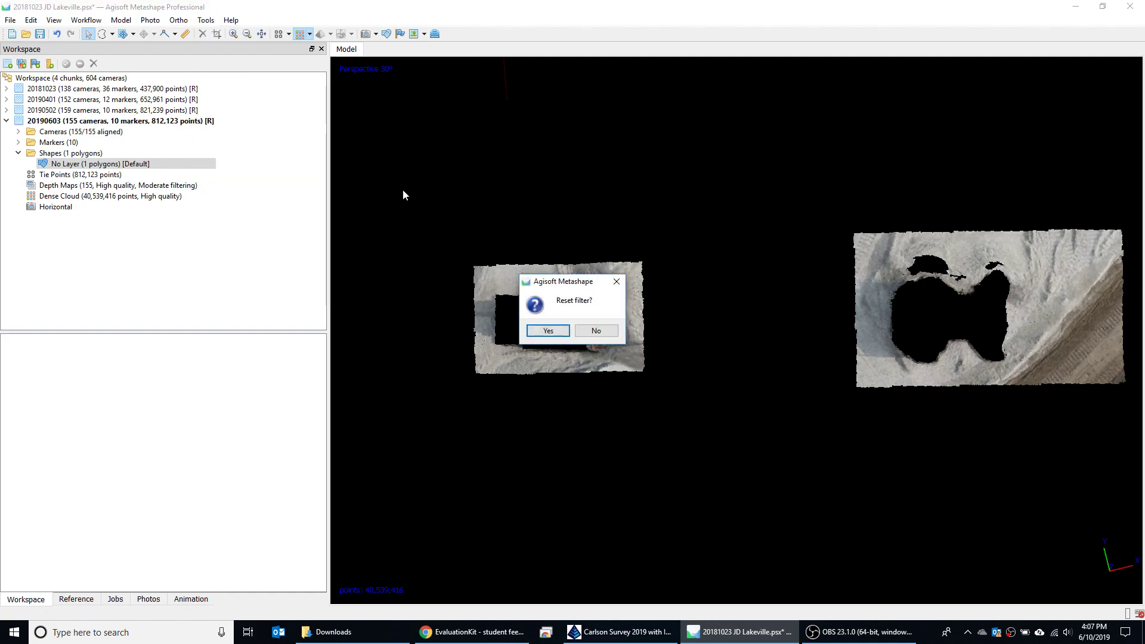
pyautogui.click(563, 334)
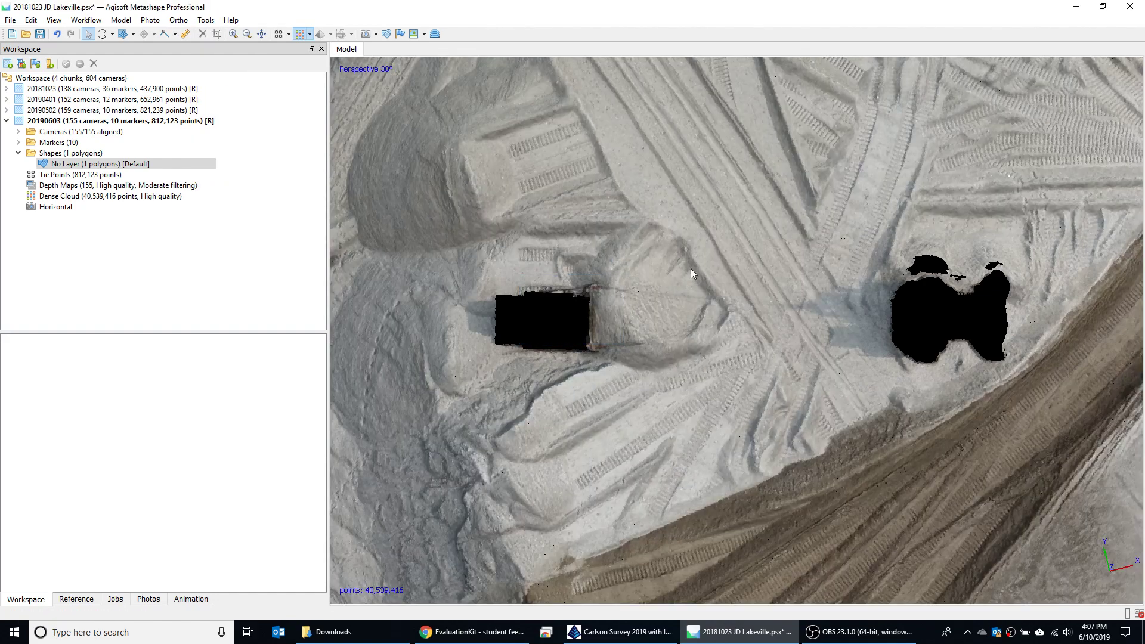
pyautogui.scroll(-5, 685, 328)
pyautogui.scroll(-3, 679, 372)
pyautogui.moveTo(692, 387); pyautogui.dragTo(924, 406)
pyautogui.scroll(5, 730, 376)
pyautogui.moveTo(734, 372); pyautogui.dragTo(738, 278)
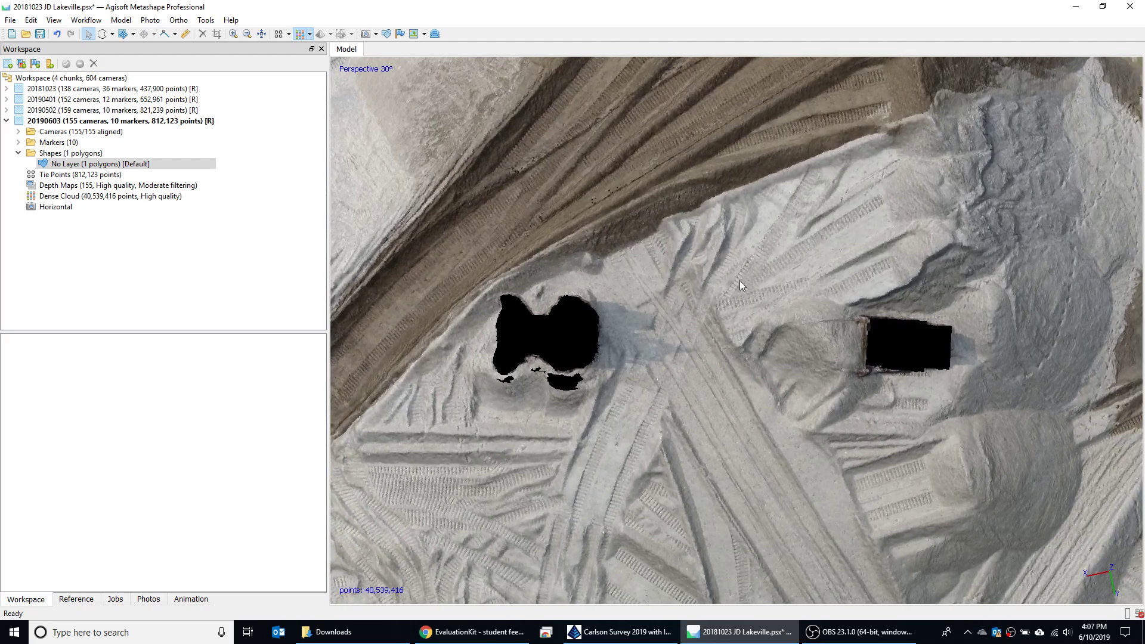